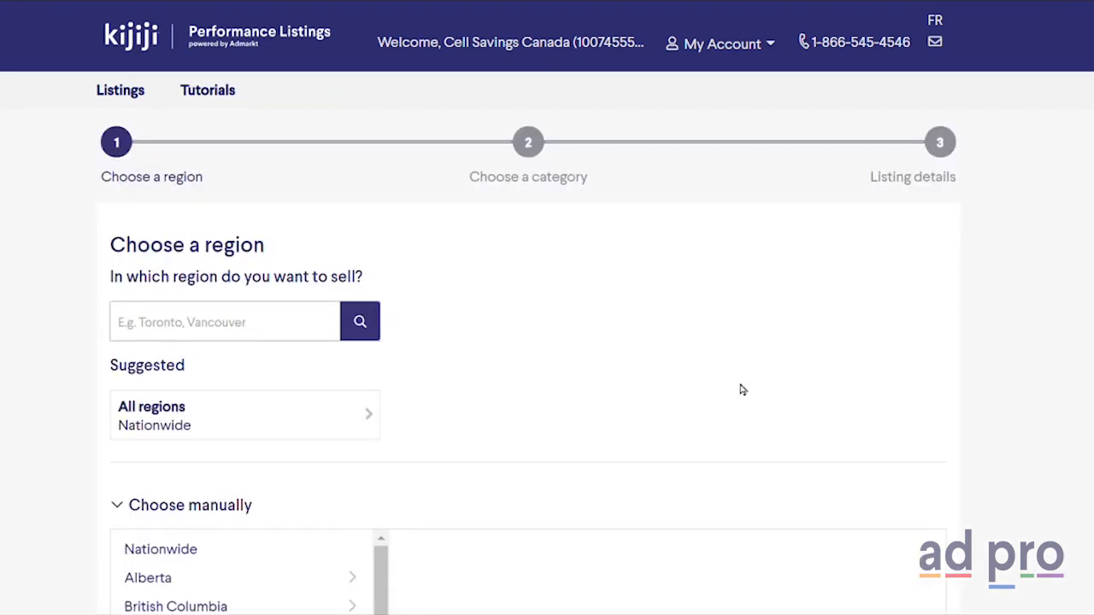
- Choose Ontario with All regions as the region for the listing and continue to the category selection
scroll(593, 388, down, 3)
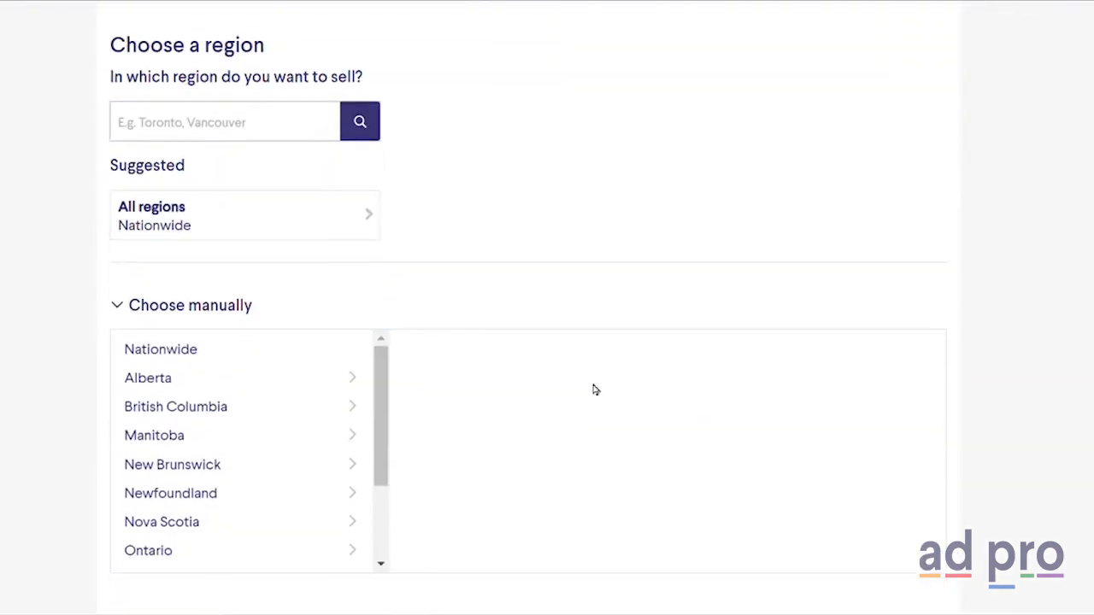
scroll(588, 394, down, 1)
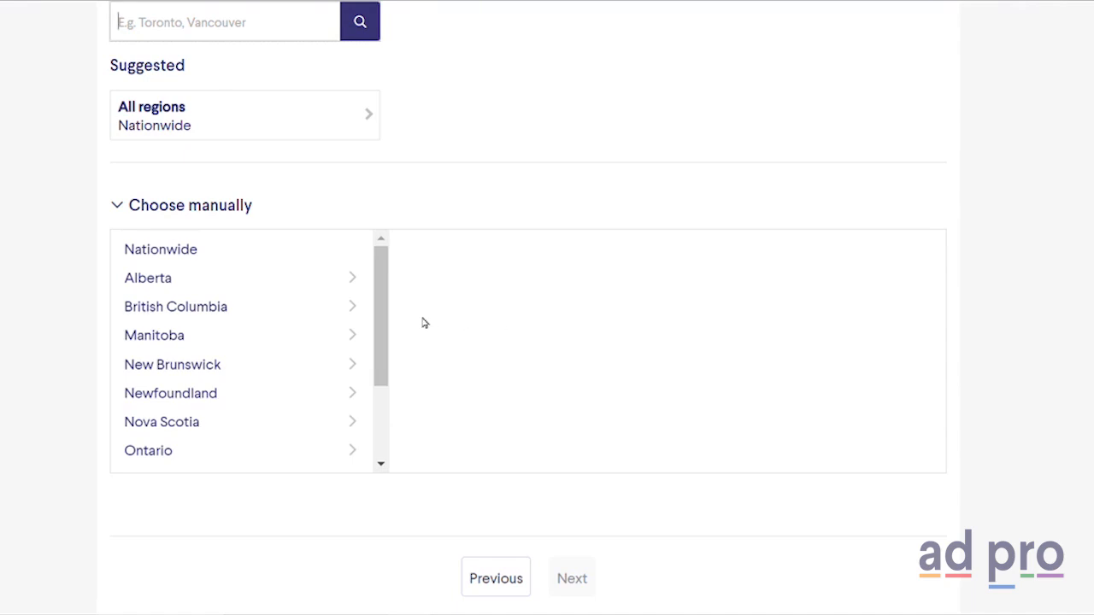
click(227, 451)
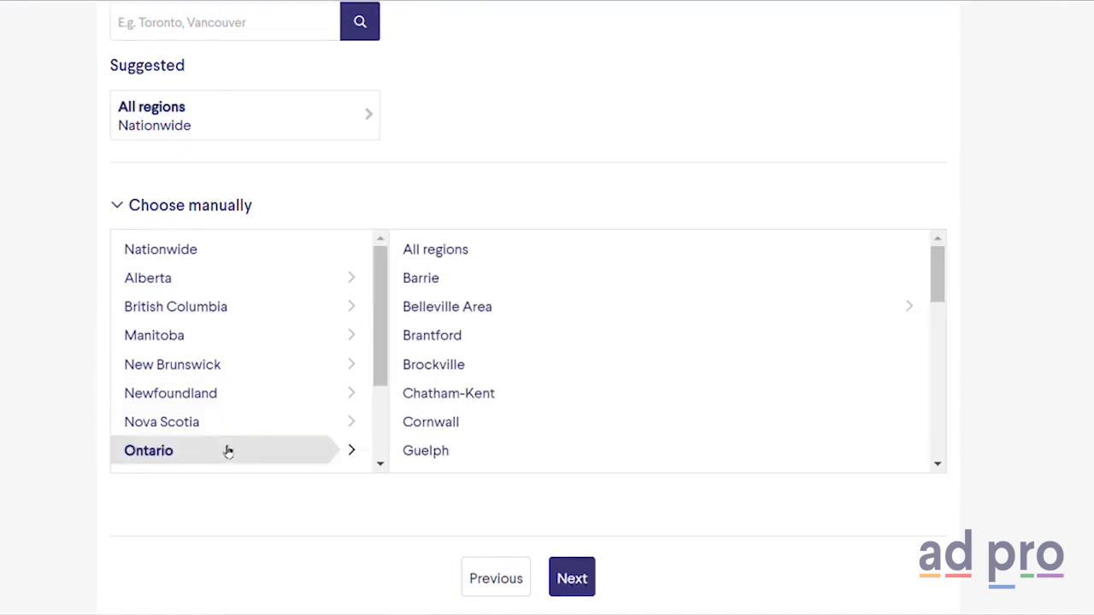
click(477, 252)
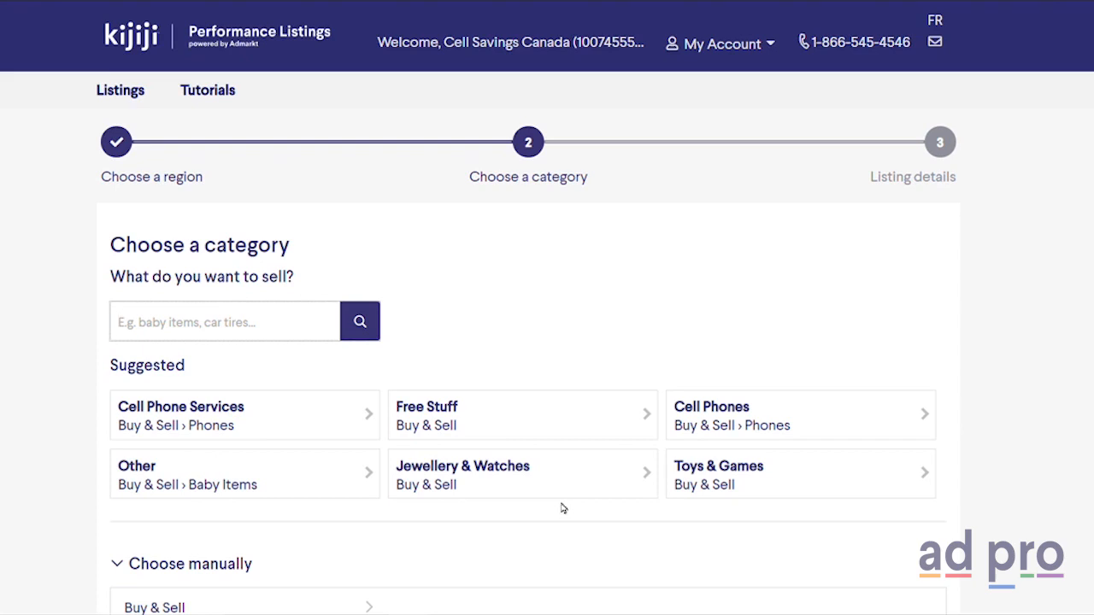
- Manually browse the Buy & Sell category and open its Phones subcategories
scroll(563, 508, down, 3)
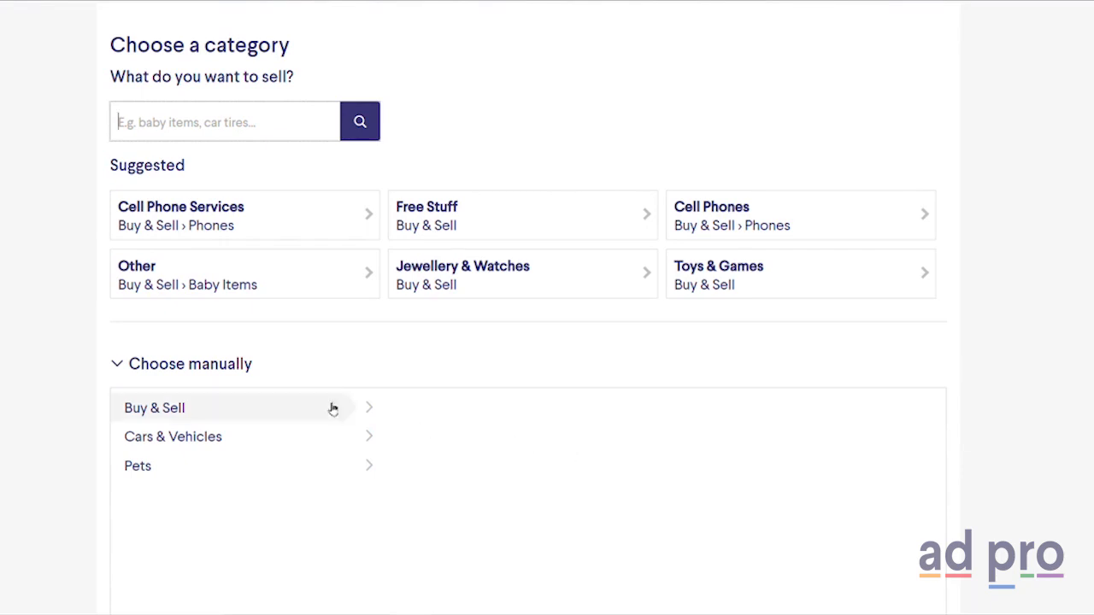
click(292, 408)
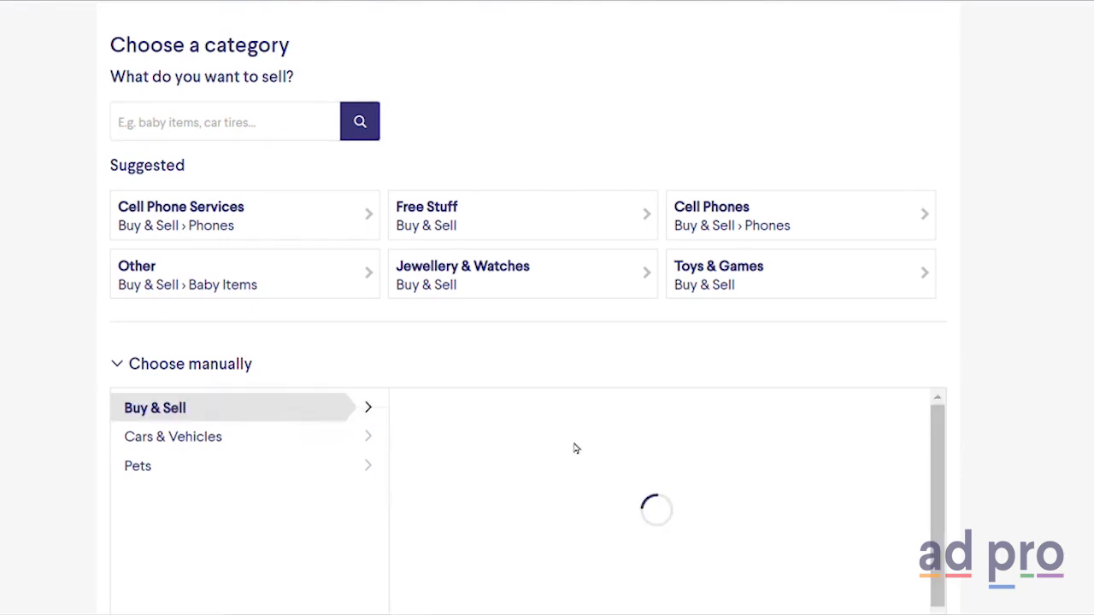
scroll(581, 450, down, 5)
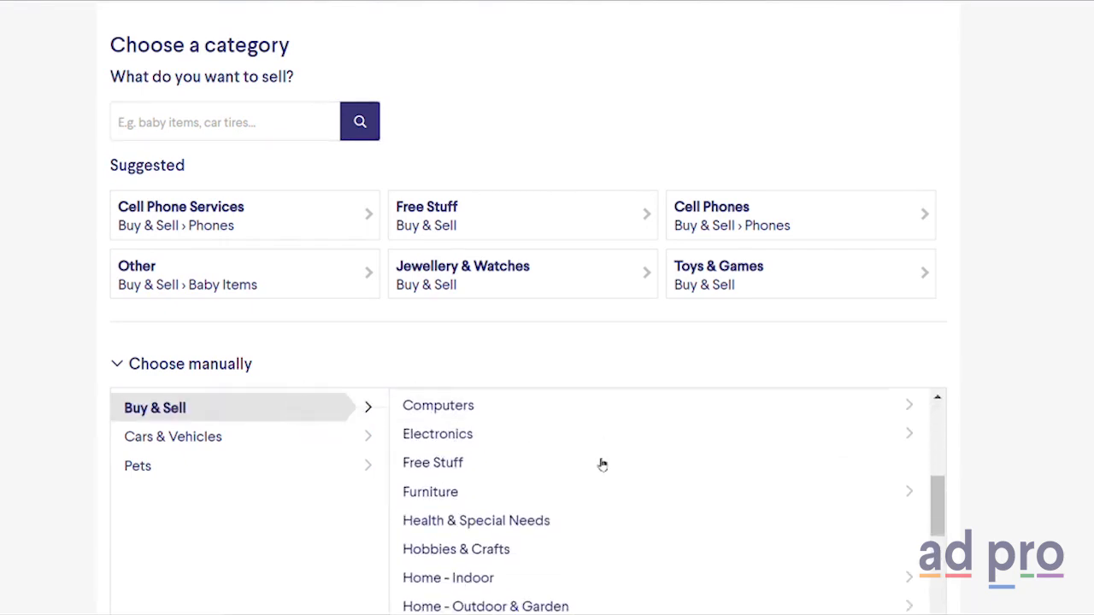
scroll(590, 479, down, 5)
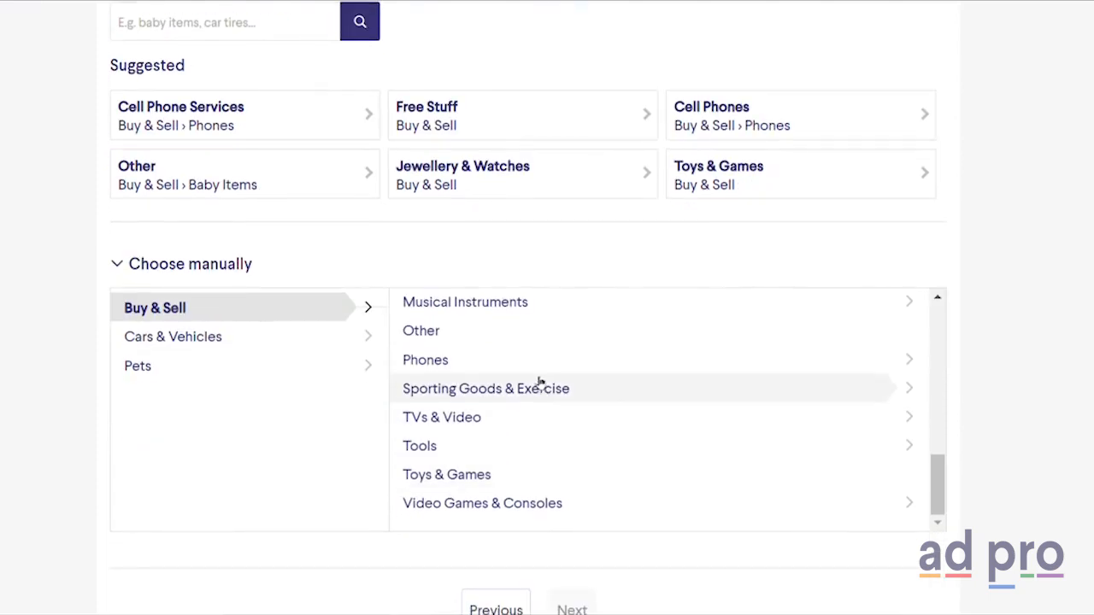
click(540, 372)
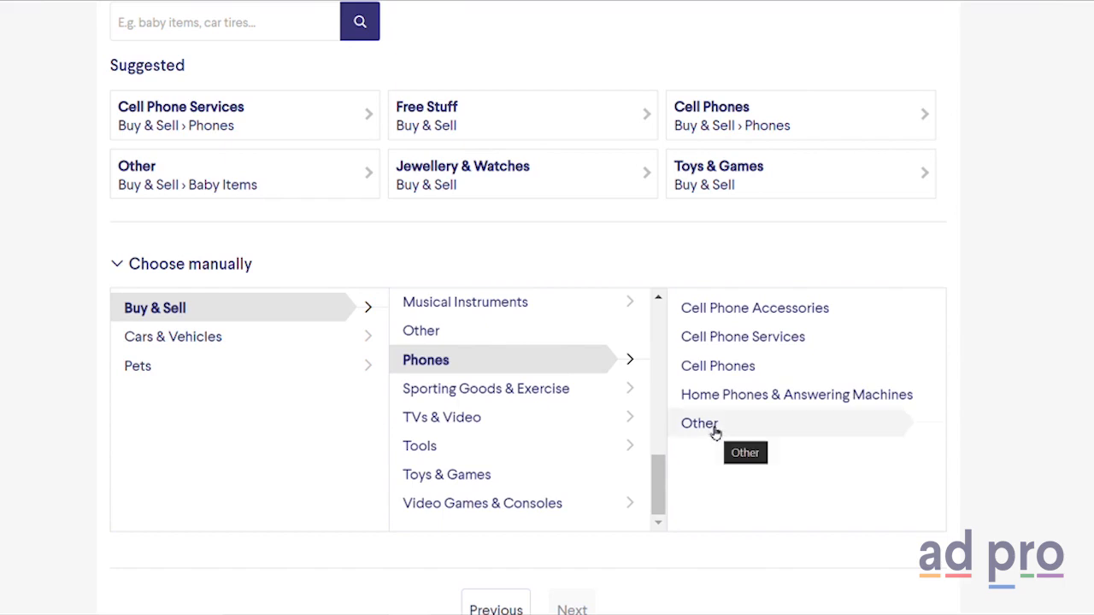
- Examine the subcategories offered under Electronics and under Computers
scroll(473, 406, up, 1)
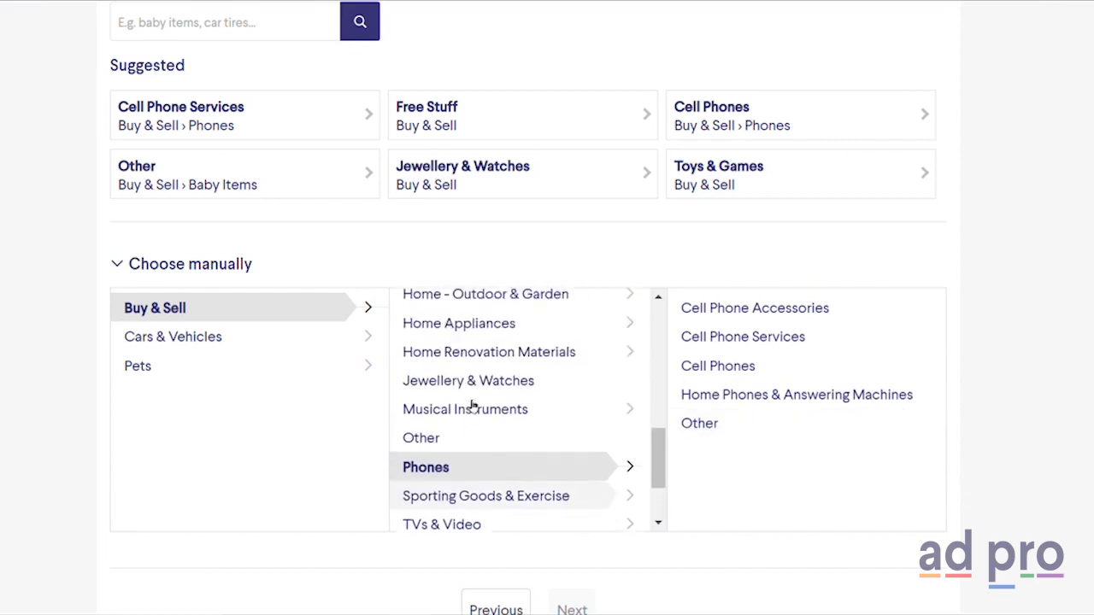
scroll(473, 406, up, 3)
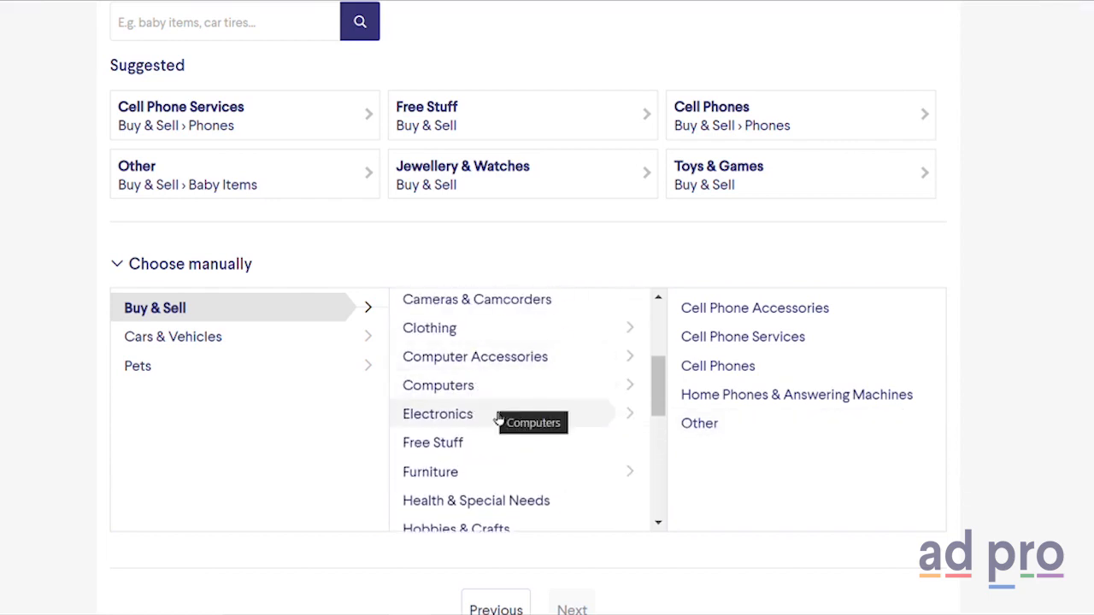
click(499, 418)
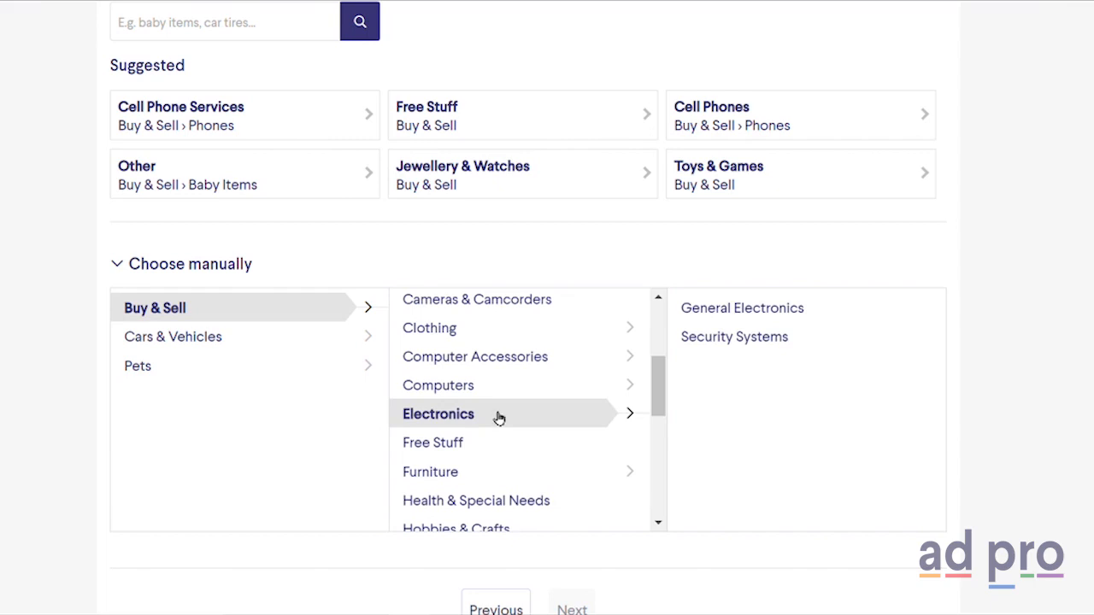
scroll(488, 386, up, 1)
click(492, 475)
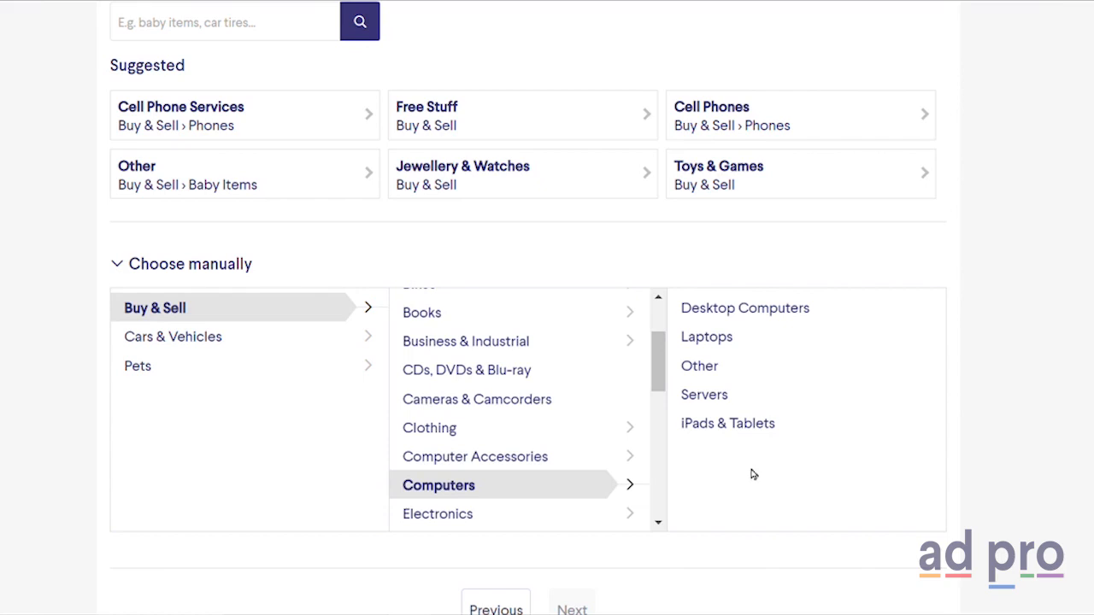
- Set the listing's category to Phones › Cell Phones within Buy & Sell and continue to the listing details
scroll(533, 453, down, 5)
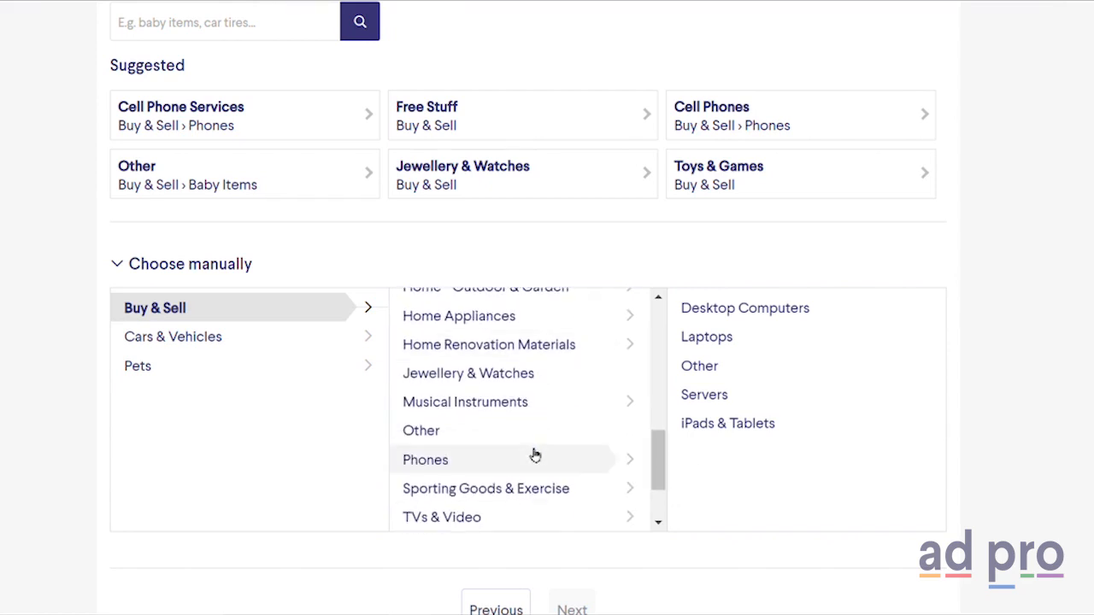
click(533, 454)
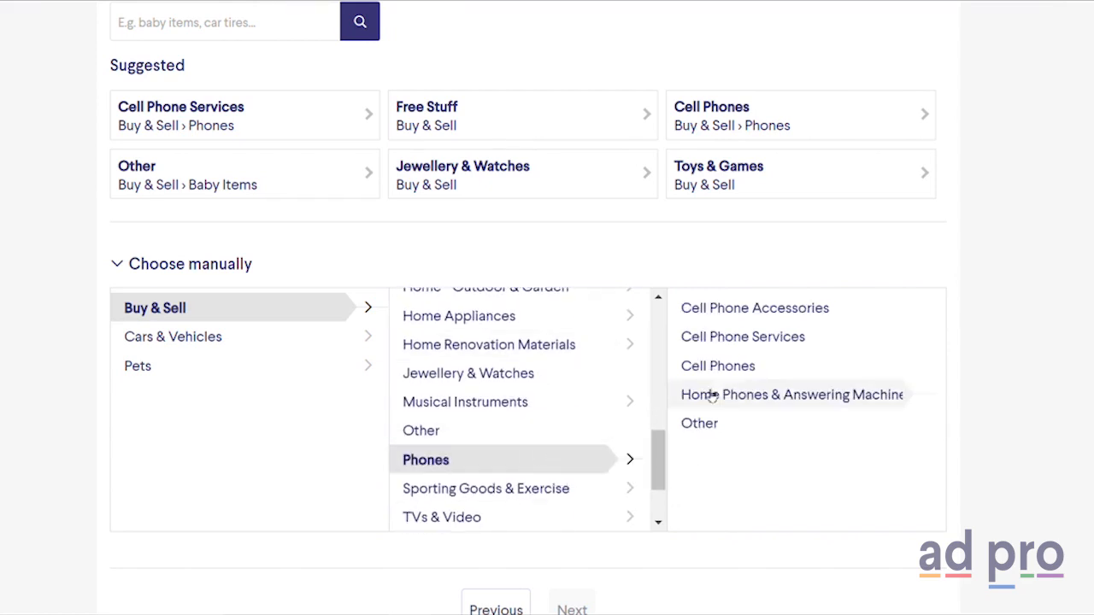
click(718, 366)
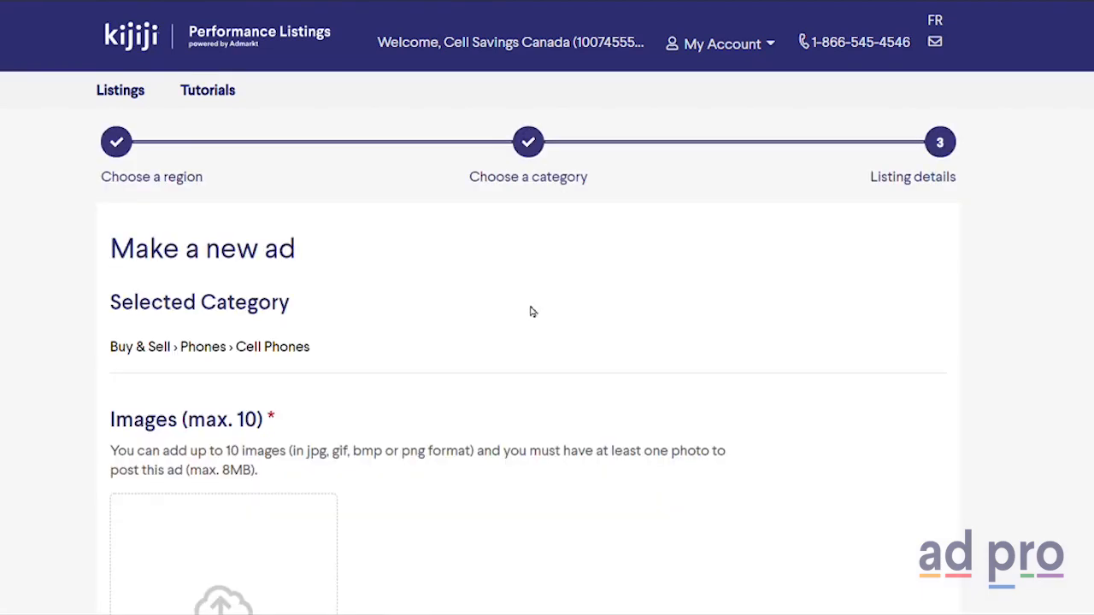
- Upload the "PHONE SALE NOW website.com" phone picture as the ad's first image
scroll(523, 312, down, 1)
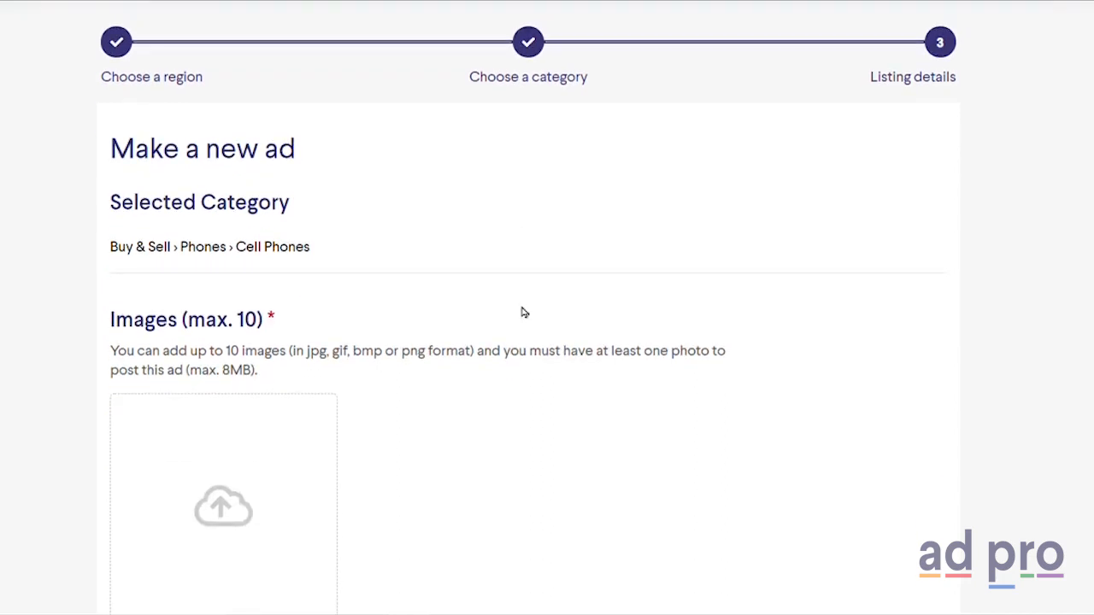
scroll(523, 312, down, 1)
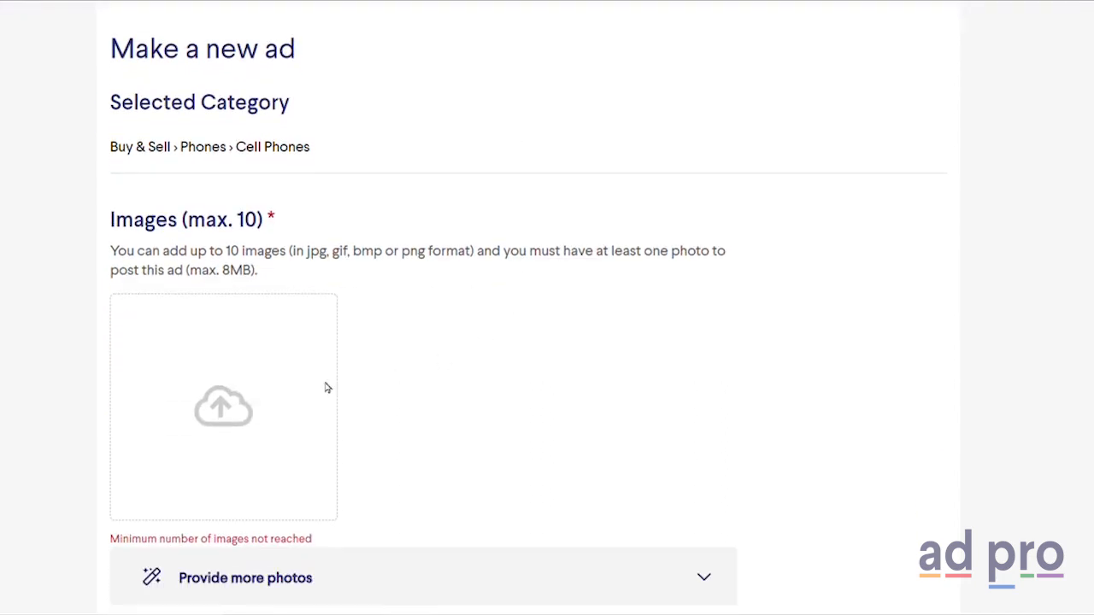
click(285, 390)
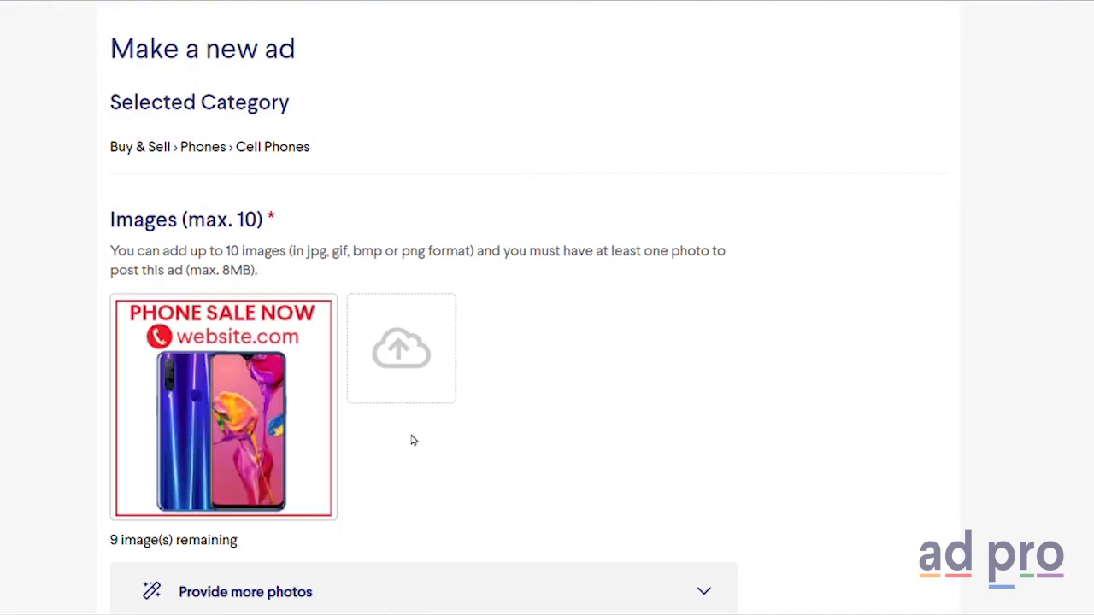
- Compare how the sample XBRAND phone ads look in the listing results, with and without promotional text and a seller badge
mouse_move(255, 438)
mouse_move(249, 338)
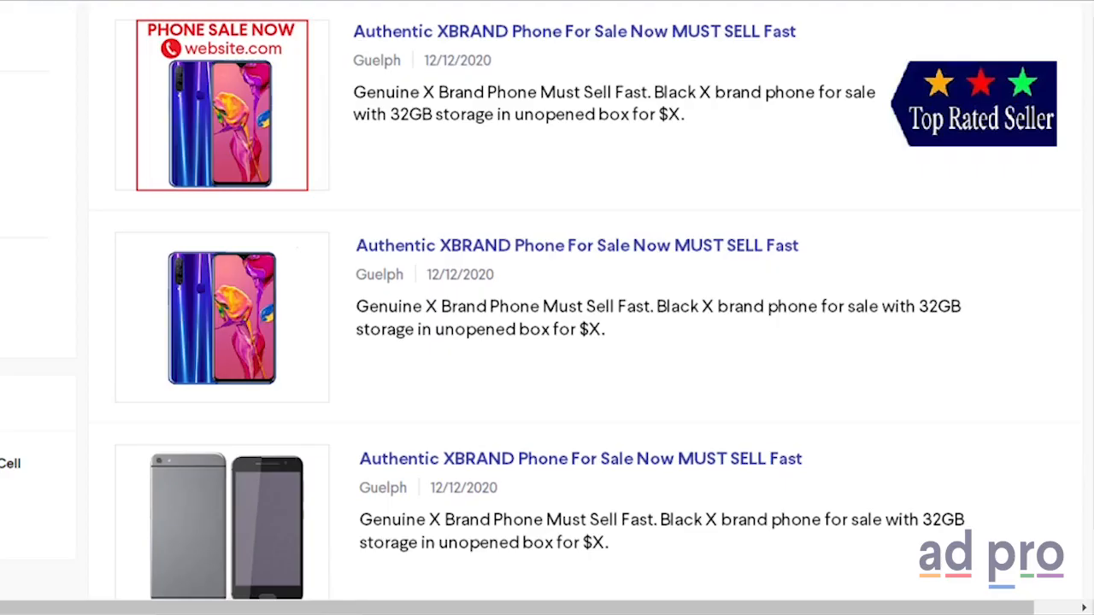
scroll(547, 299, down, 1)
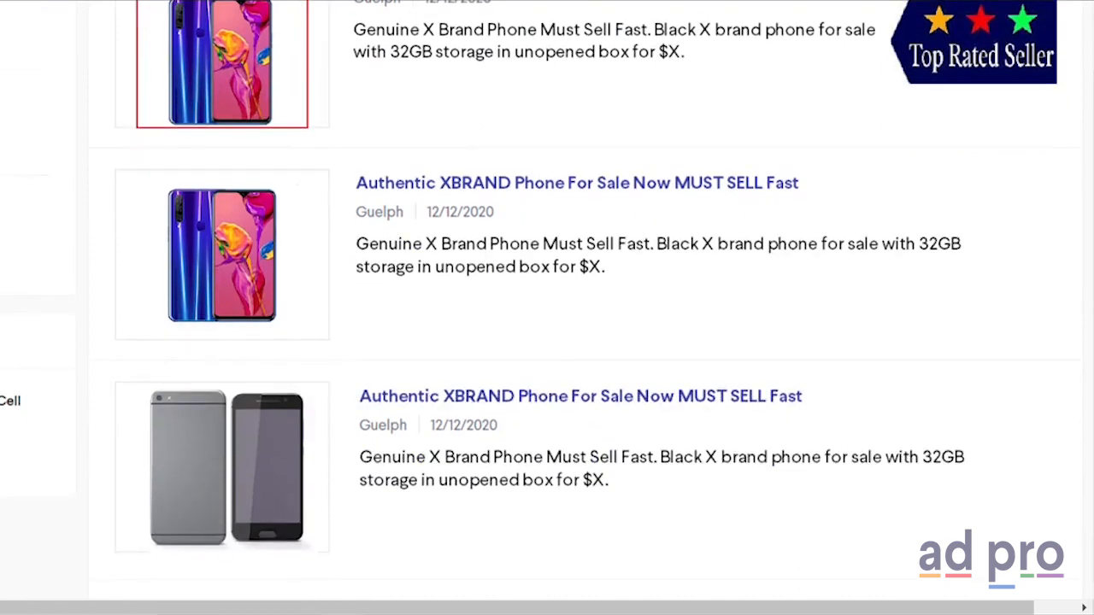
scroll(547, 300, up, 1)
scroll(547, 299, down, 1)
scroll(547, 299, up, 1)
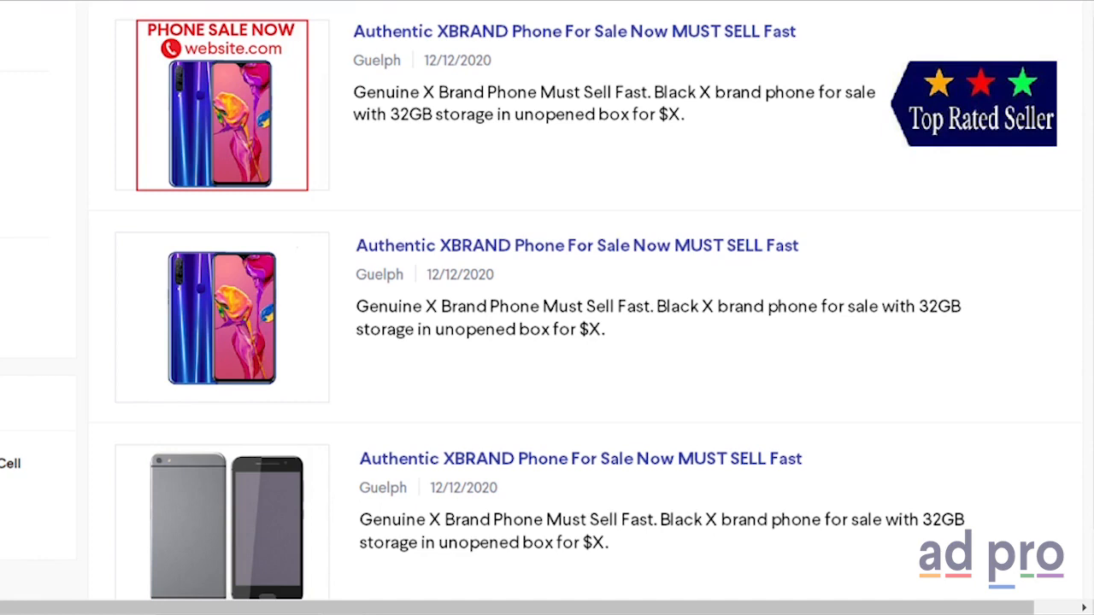
scroll(547, 301, down, 1)
scroll(547, 301, up, 1)
scroll(547, 301, down, 1)
scroll(547, 301, up, 1)
scroll(547, 301, down, 1)
scroll(547, 301, up, 1)
scroll(548, 301, up, 1)
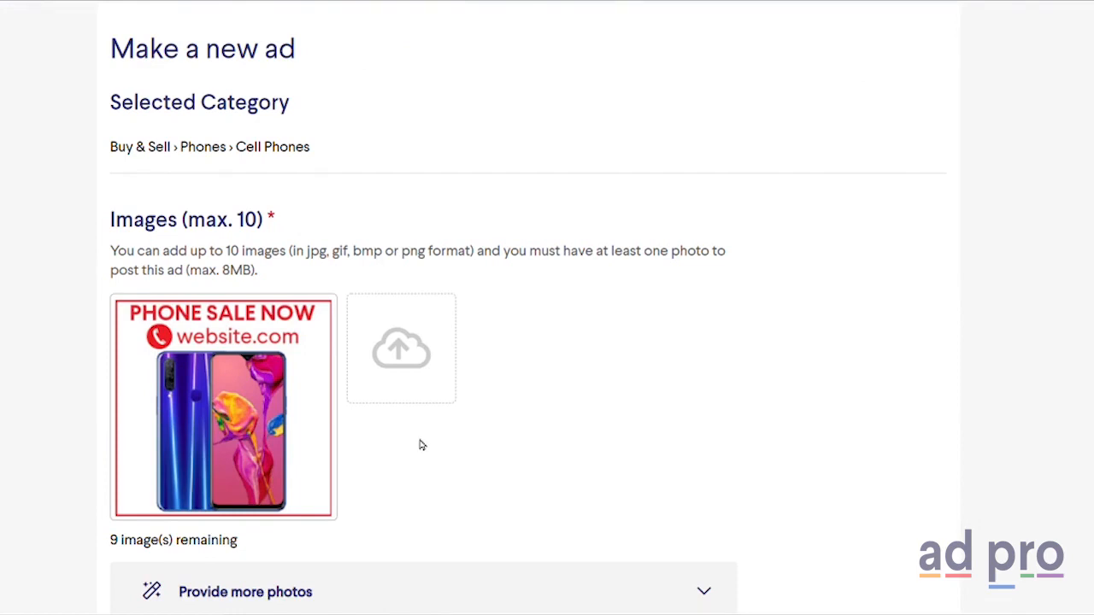
- Add the consumer electronics banner as the second image and title the ad "Authentic XBRAND phone for sale now MUST SELL fast"
mouse_move(446, 368)
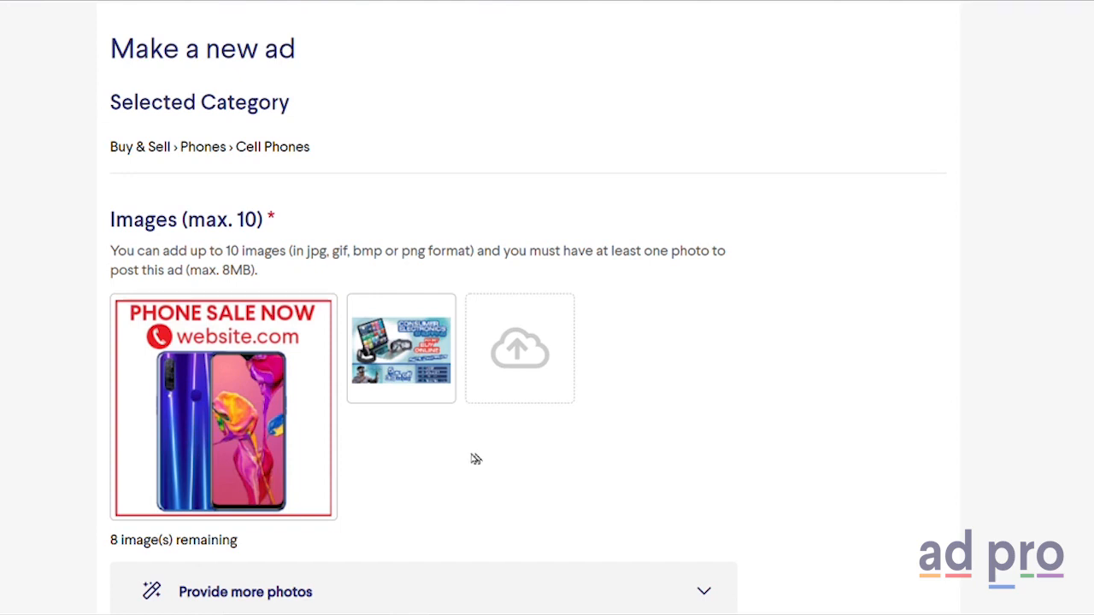
scroll(472, 458, down, 3)
scroll(471, 458, down, 1)
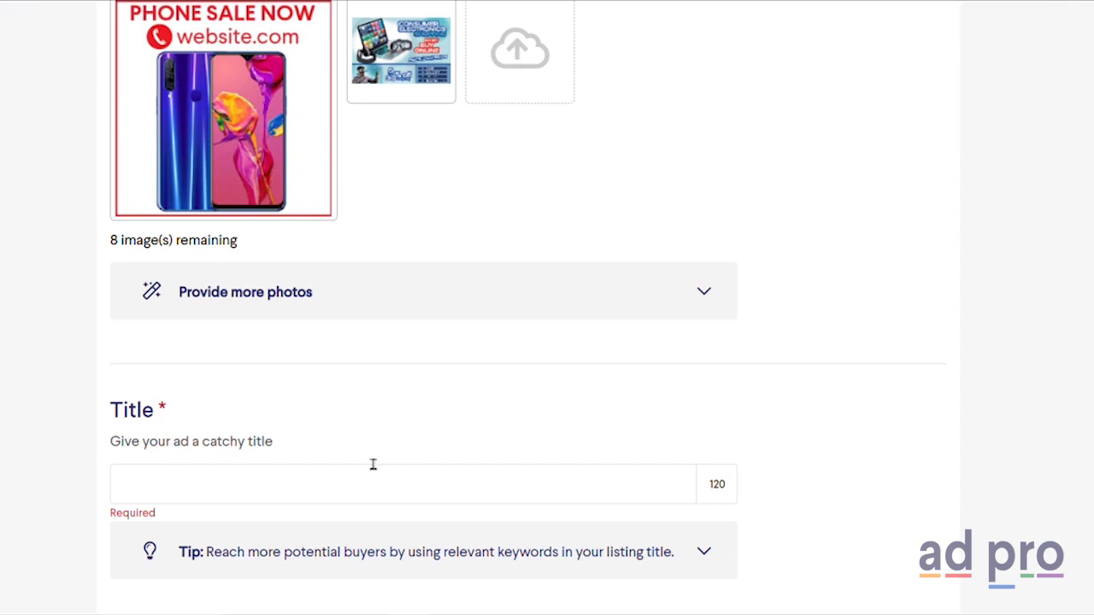
click(302, 494)
text(Authentic XBRAND phone for sale now MUST SELL fast)
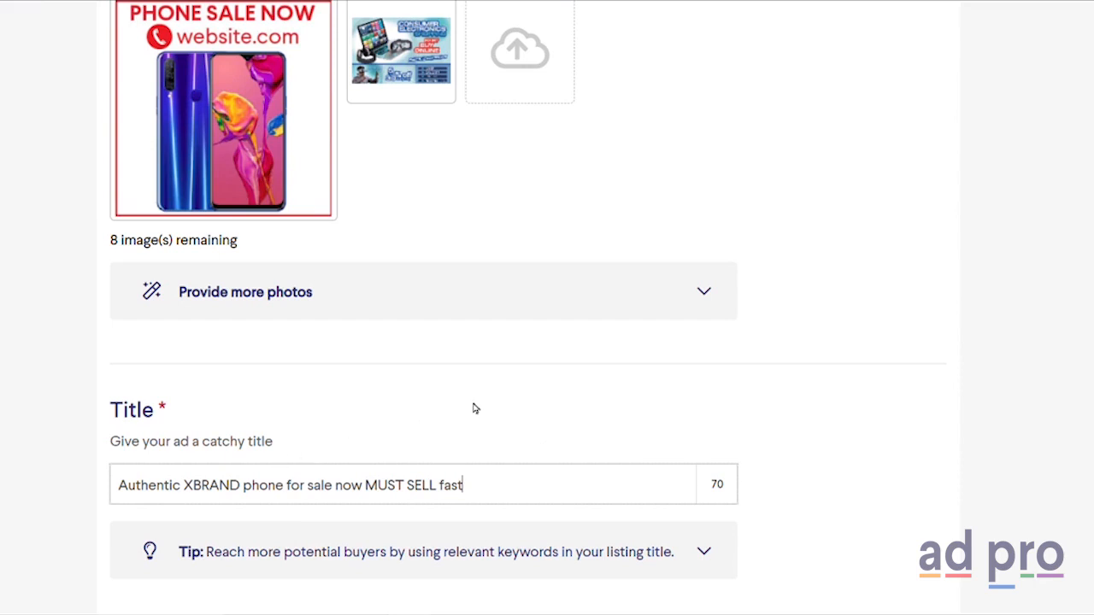
- Start the ad details with the line "Genuine XBRAND Phone For Sale Now MUST SELL Fast"
scroll(475, 409, down, 5)
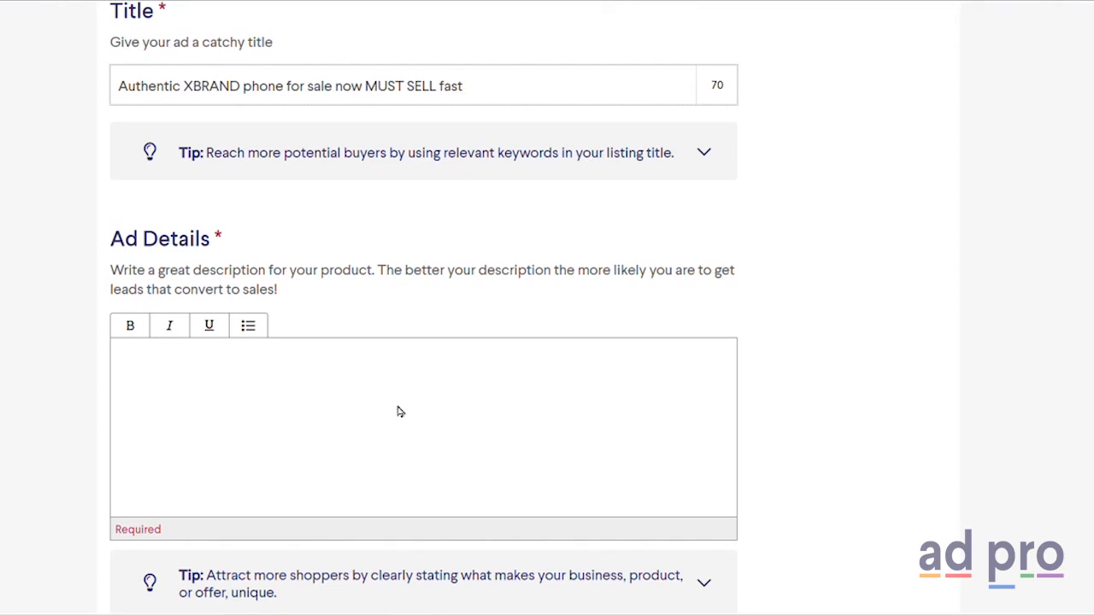
click(397, 412)
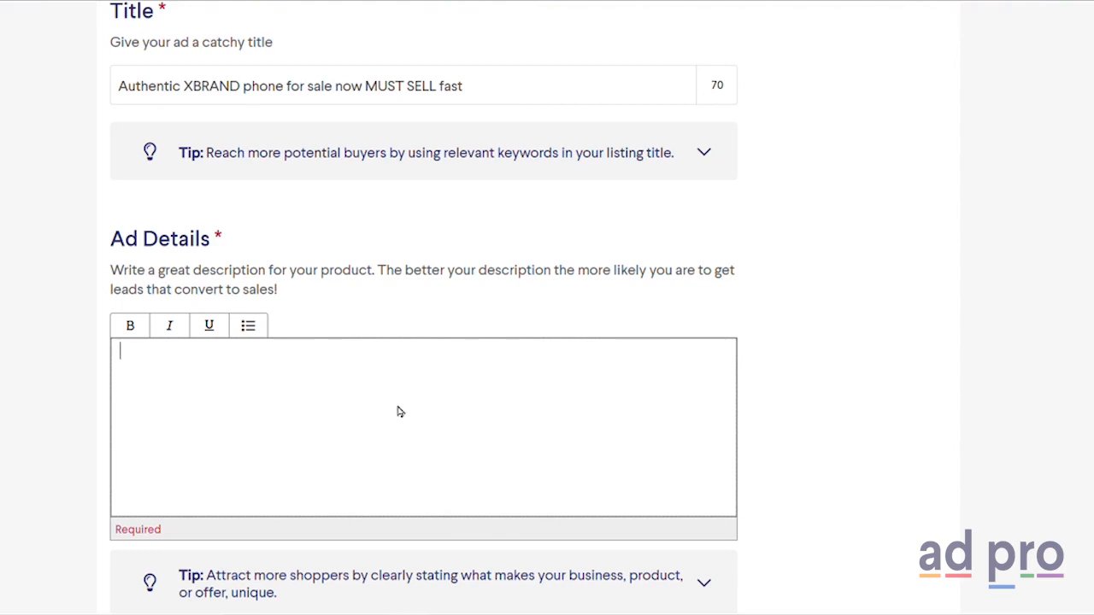
text(Genuine XBRAND Phone For Sale Now MUST SELL Fast)
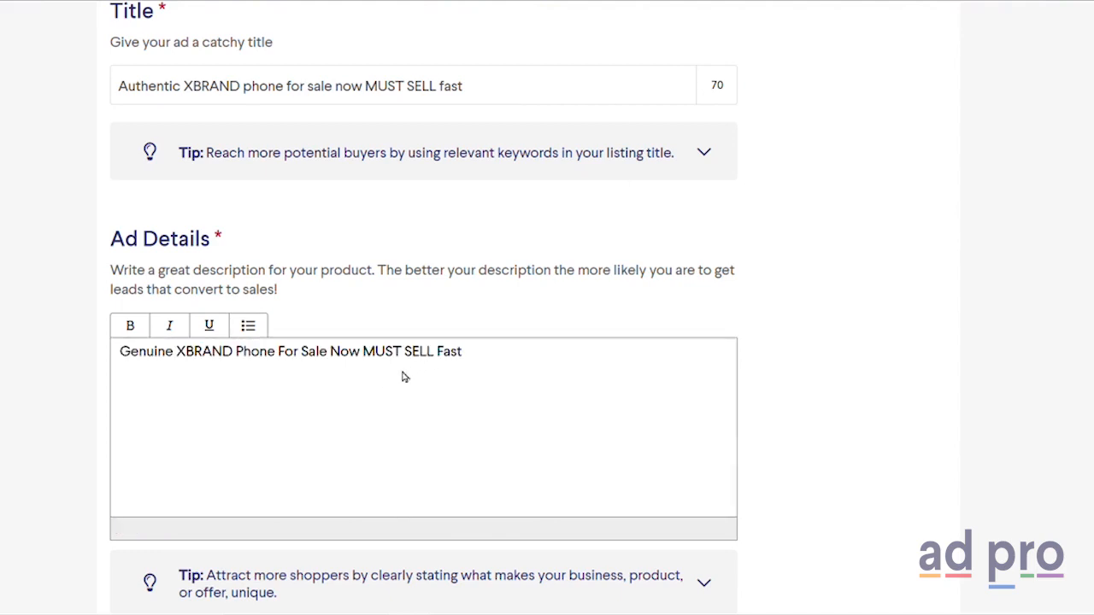
- Add paragraphs "Black XBRAND phone for sale with 32GB storage in unopened box for $X" and "To buy, send us a direct message or visit us"
click(454, 403)
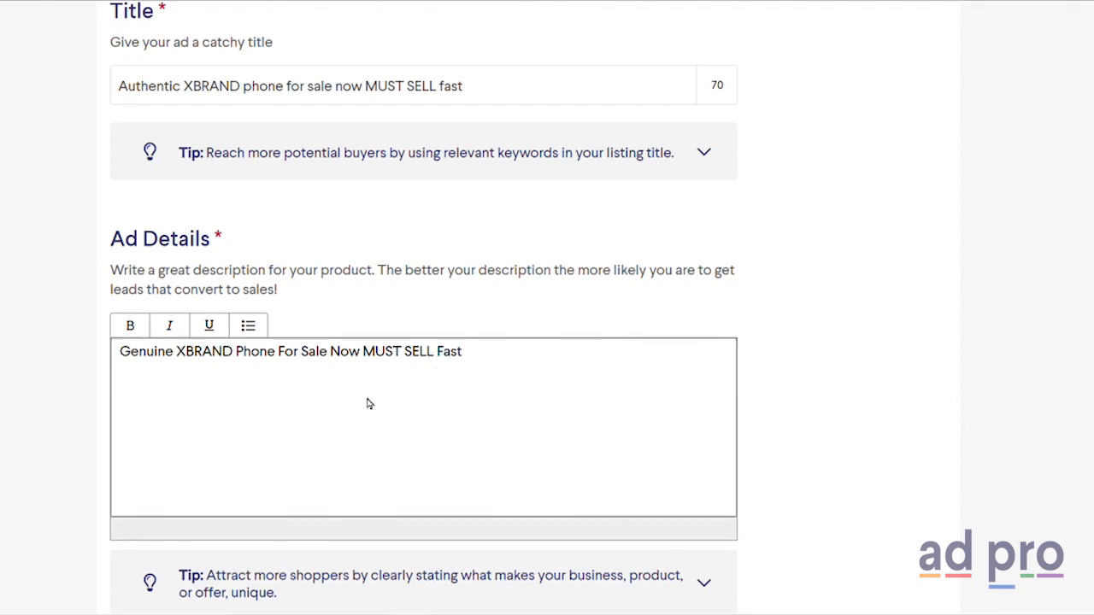
text(Black XBRAND phone for sale with 32GB storage in unopened box for $X)
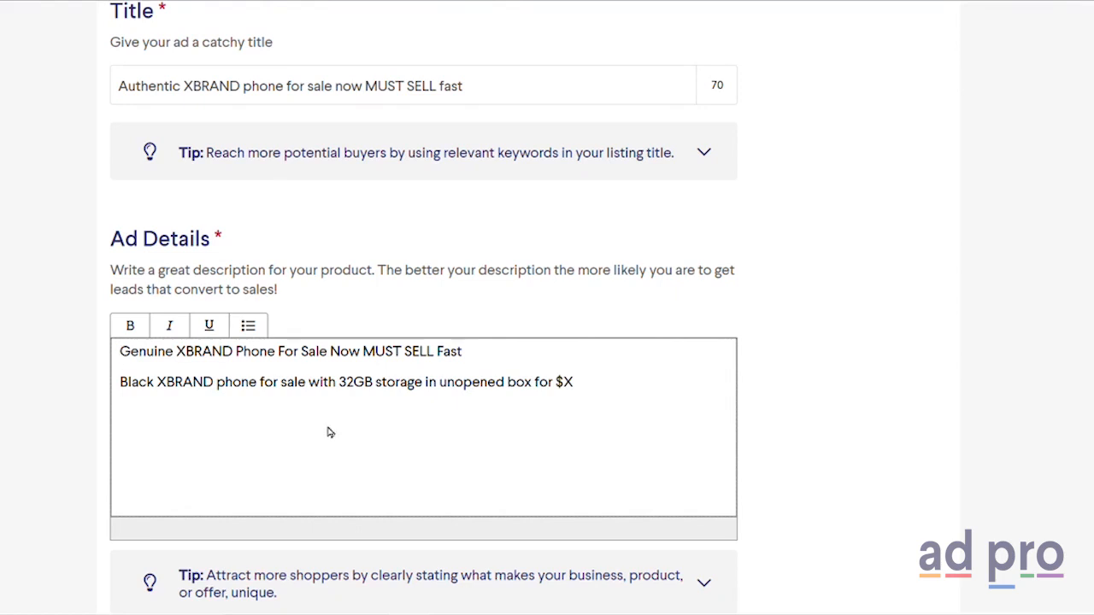
click(171, 435)
key(Return)
text(To buy, send us a direct message or visit us)
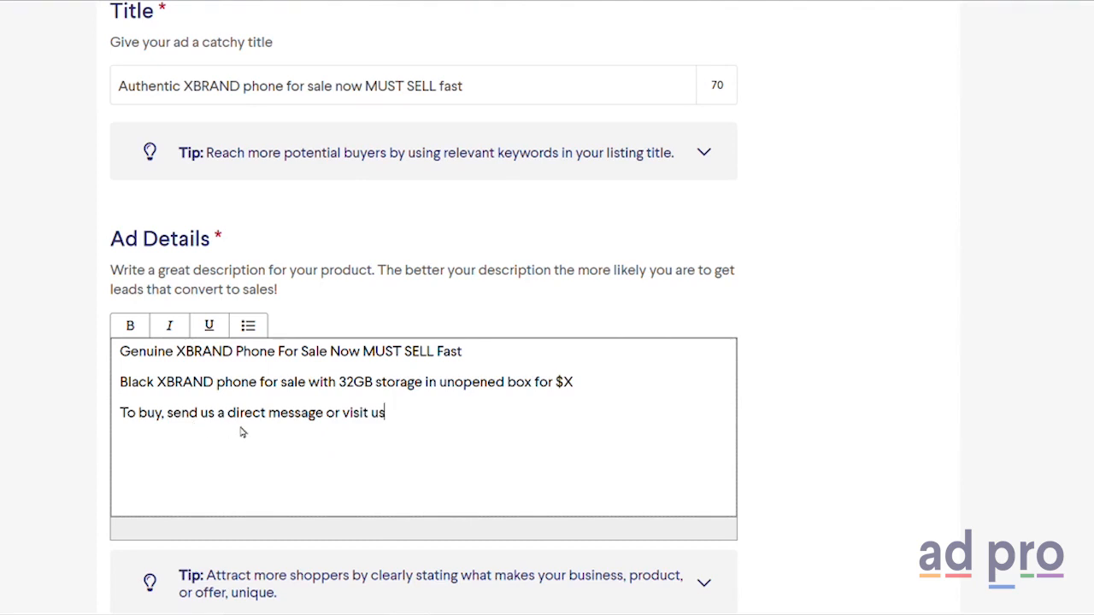
- Add "32gbstorage,", "black colour", "6inch screen", "charger" and "processing speed" below the description as a bulleted list
key(Return)
key(Return)
text(32gbstorage, black colour 6inch screen charger processing speed)
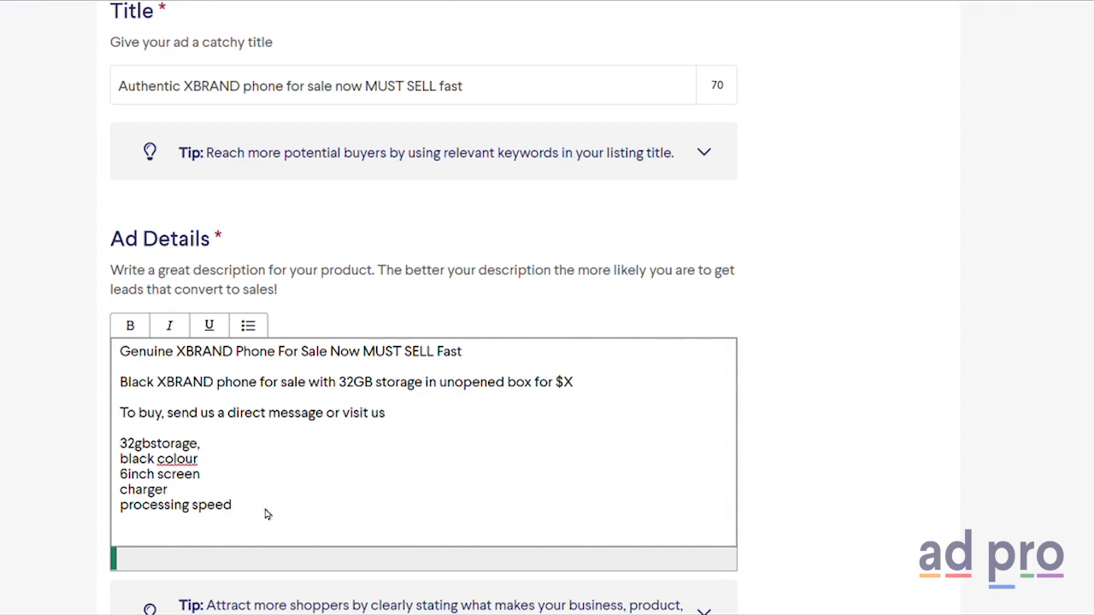
drag(232, 506, 122, 446)
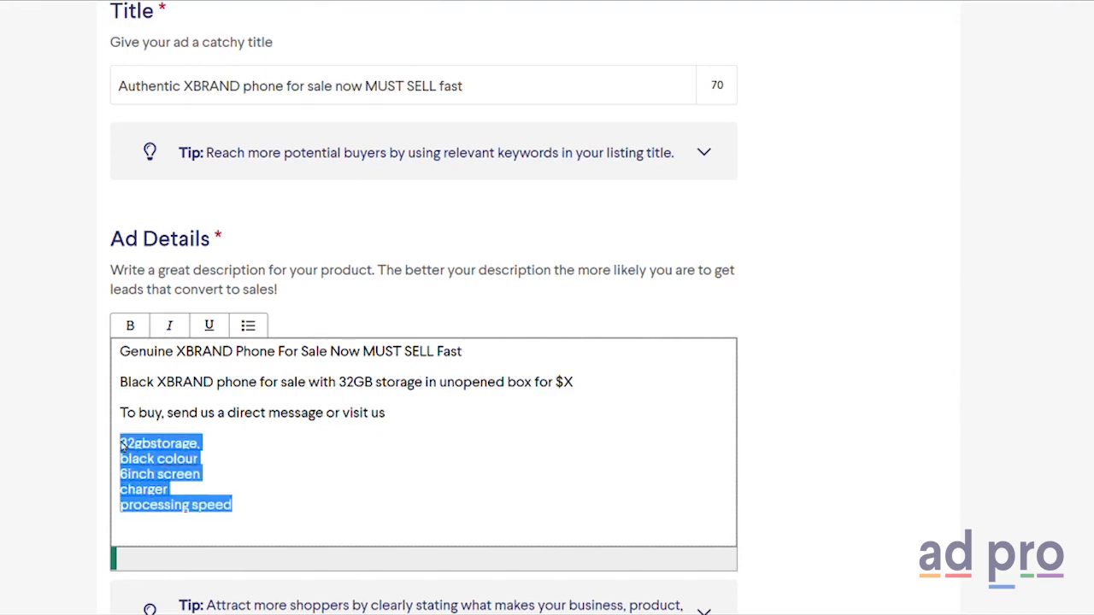
click(246, 324)
click(262, 414)
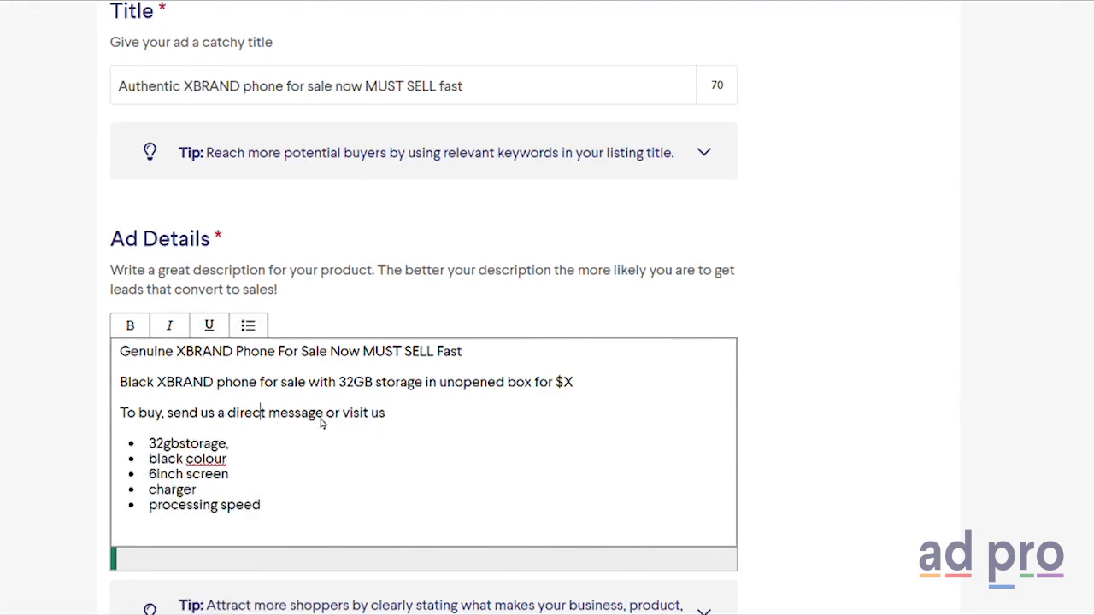
- Make the first line of the ad details bold and underlined, and the paragraph starting "Black XBRAND phone" bold
drag(465, 352, 122, 346)
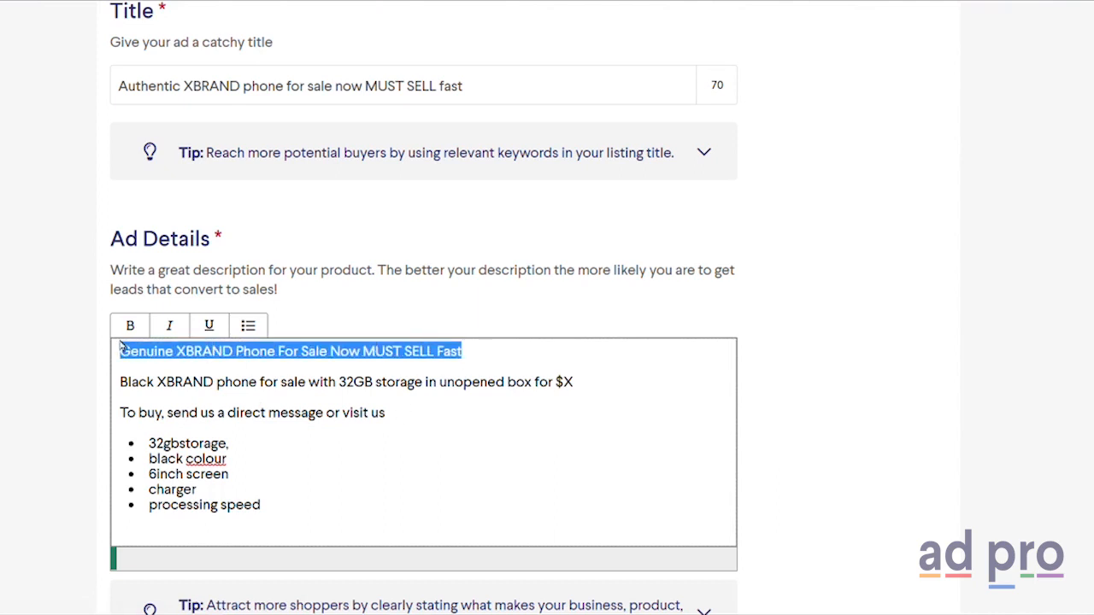
click(129, 326)
click(214, 330)
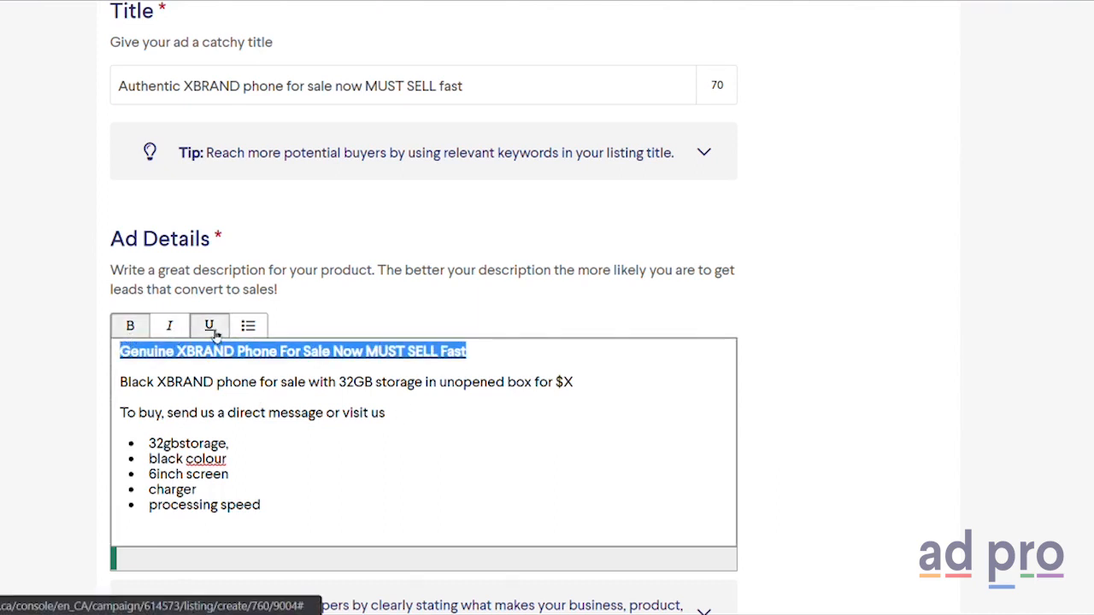
click(368, 419)
drag(574, 382, 120, 382)
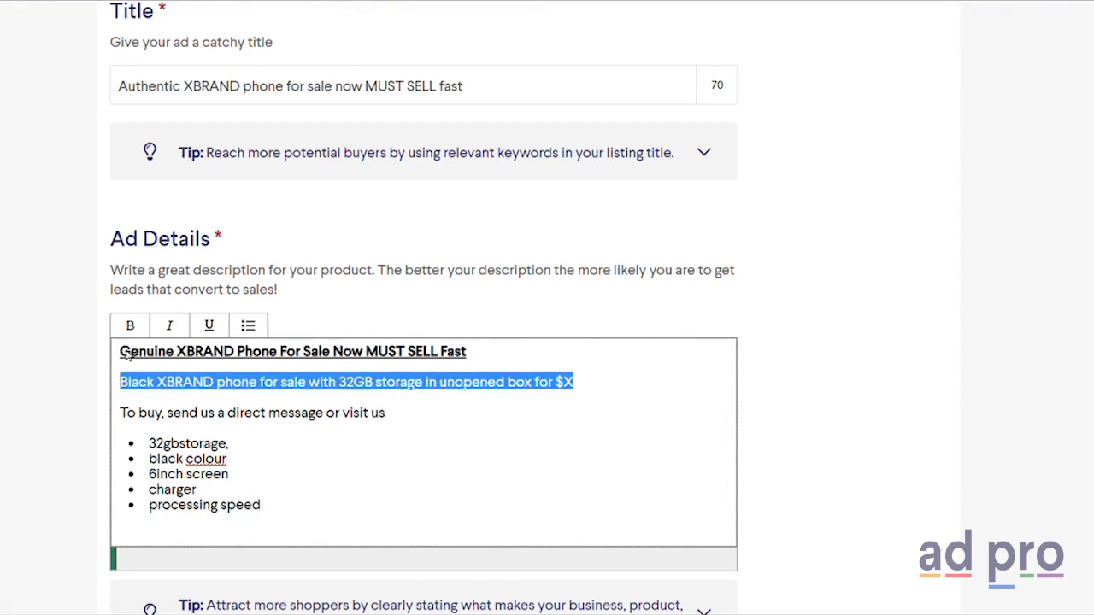
click(129, 326)
click(307, 430)
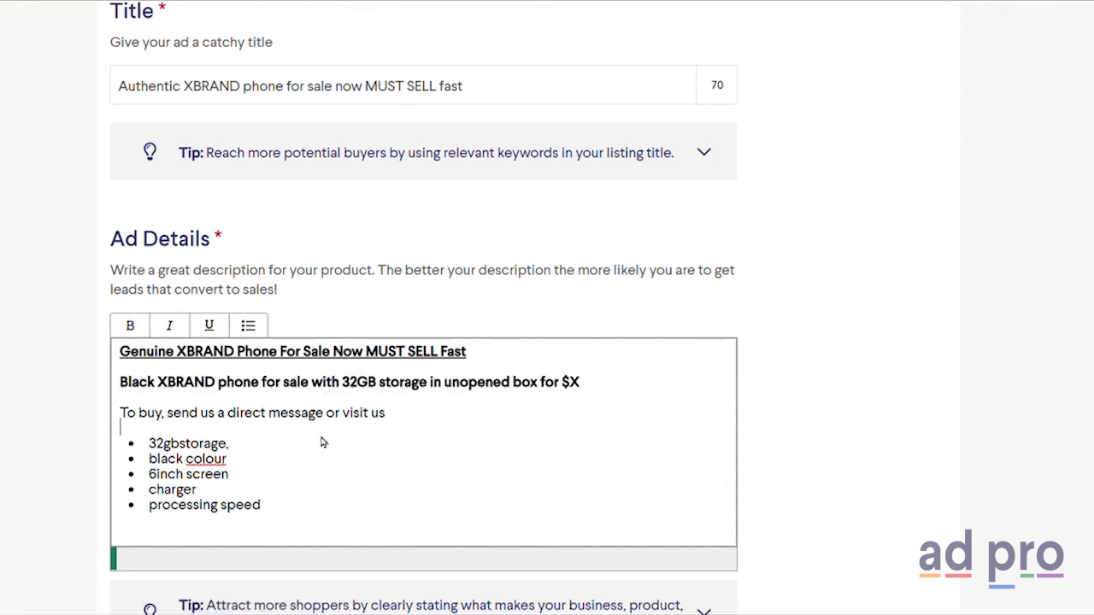
- Set the ad's brand to Other, fulfillment to Curbside pick up and carrier to Other
scroll(427, 310, down, 8)
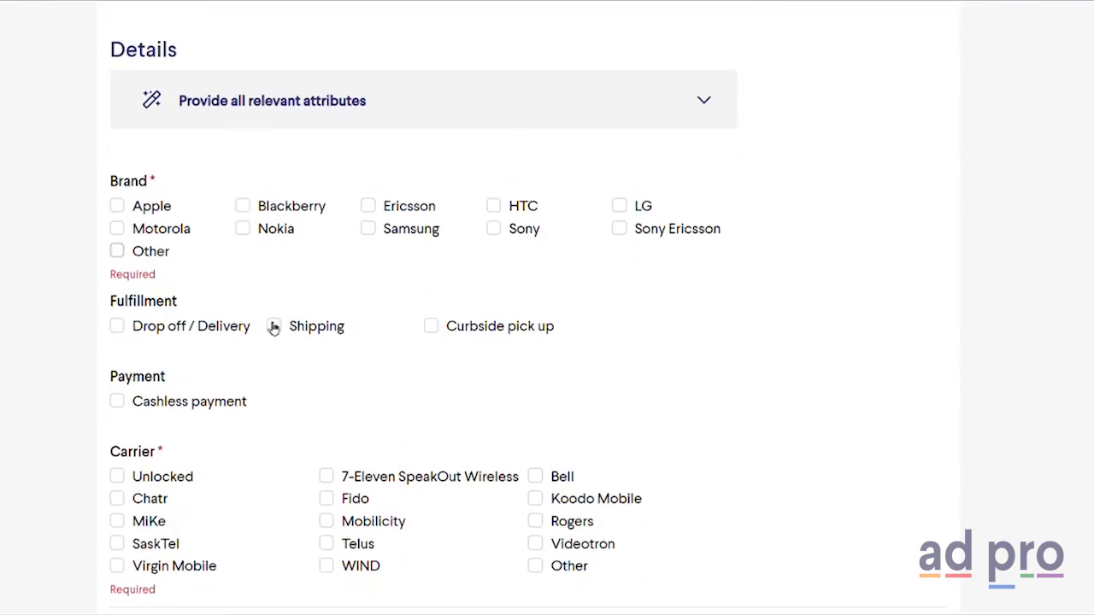
click(116, 251)
click(432, 327)
click(535, 566)
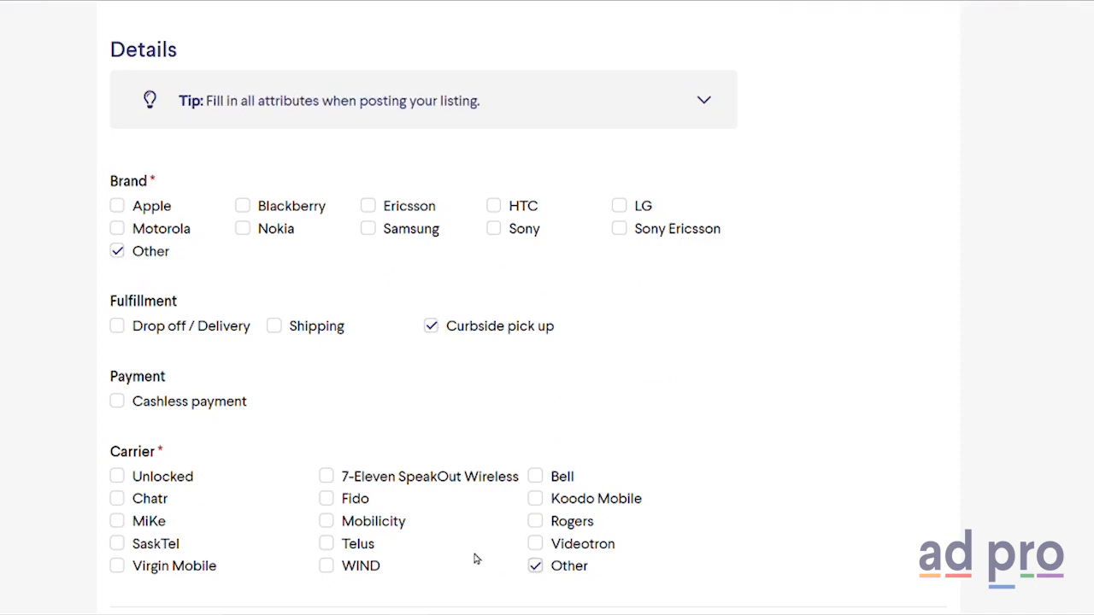
- Set the ad's price to the "Please contact" option instead of a fixed price
scroll(476, 559, down, 5)
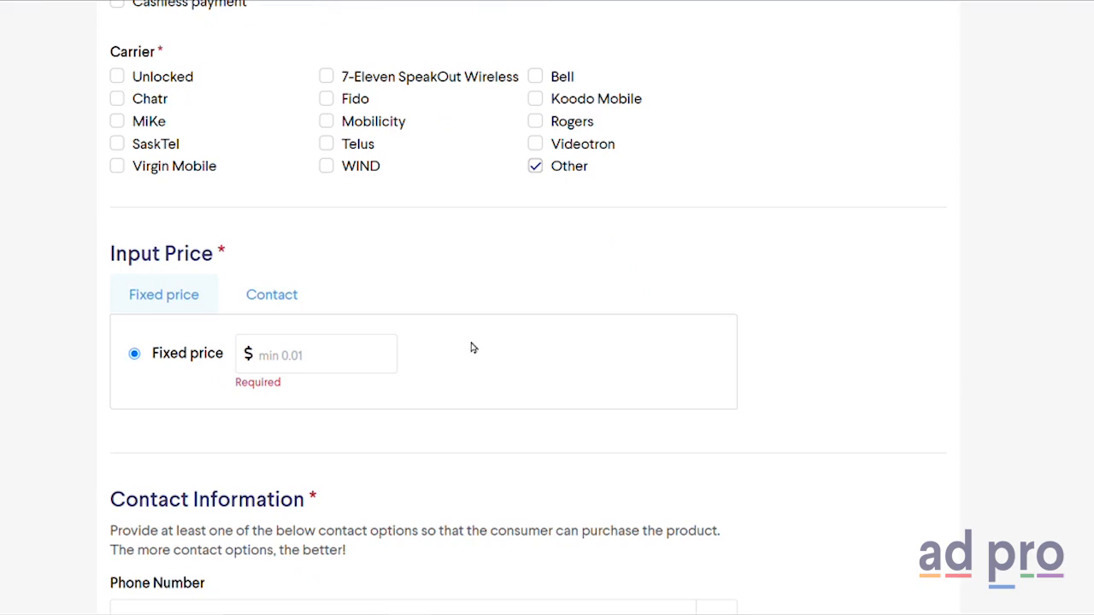
click(268, 303)
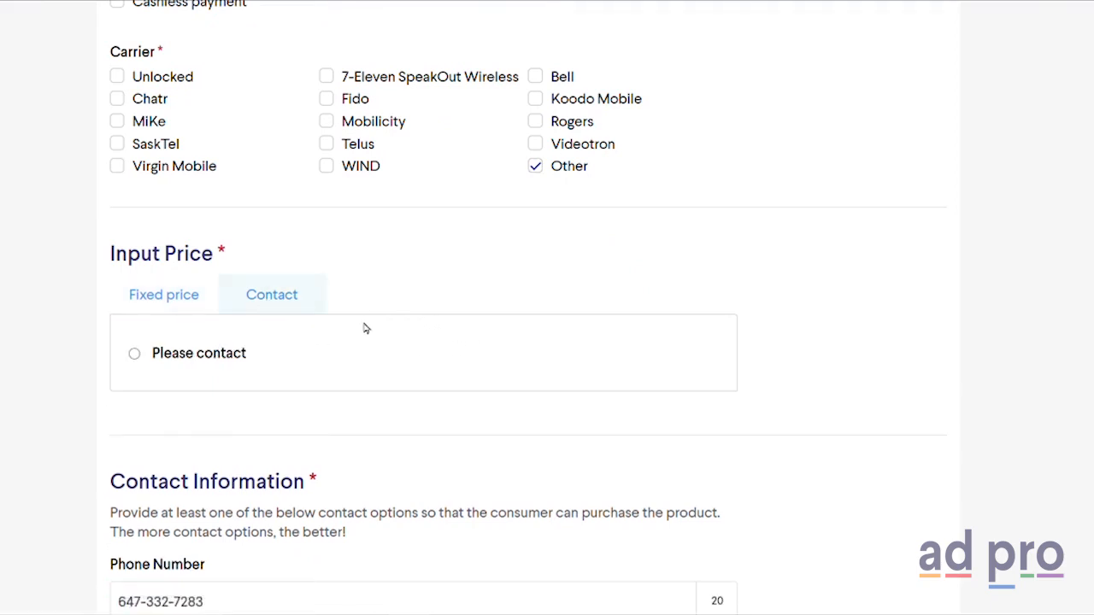
click(134, 354)
scroll(405, 380, down, 3)
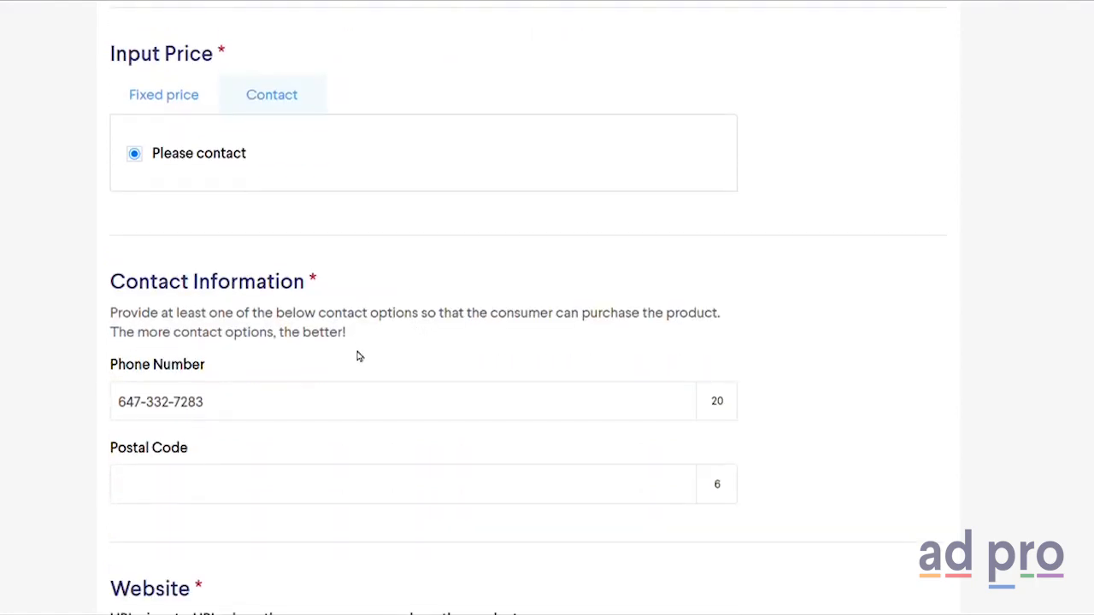
scroll(359, 354, down, 3)
scroll(348, 326, down, 1)
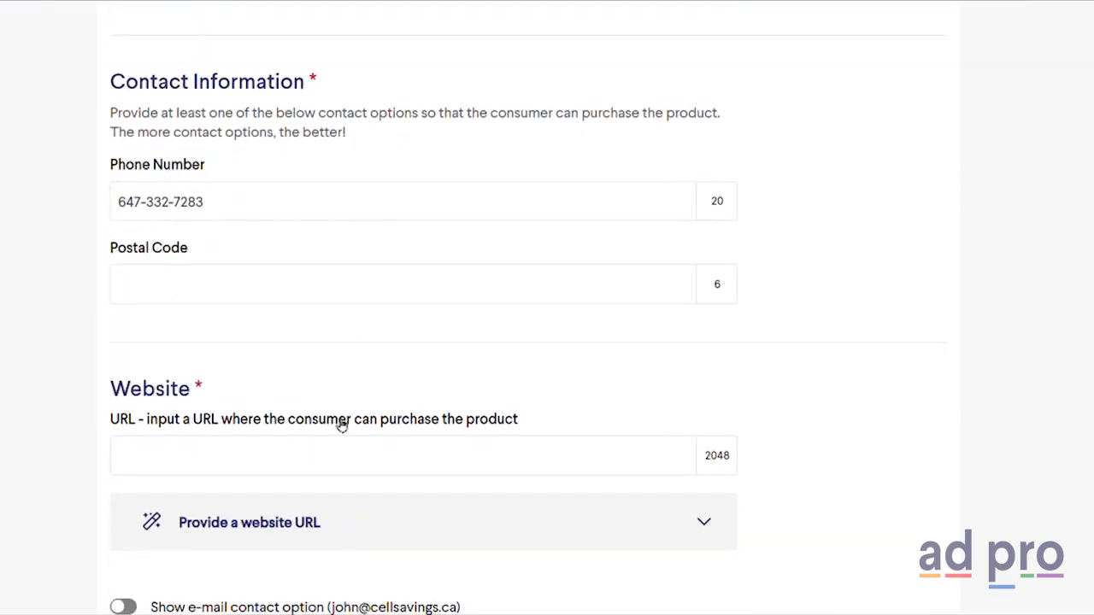
click(354, 445)
text(http://website.ca)
scroll(371, 439, down, 2)
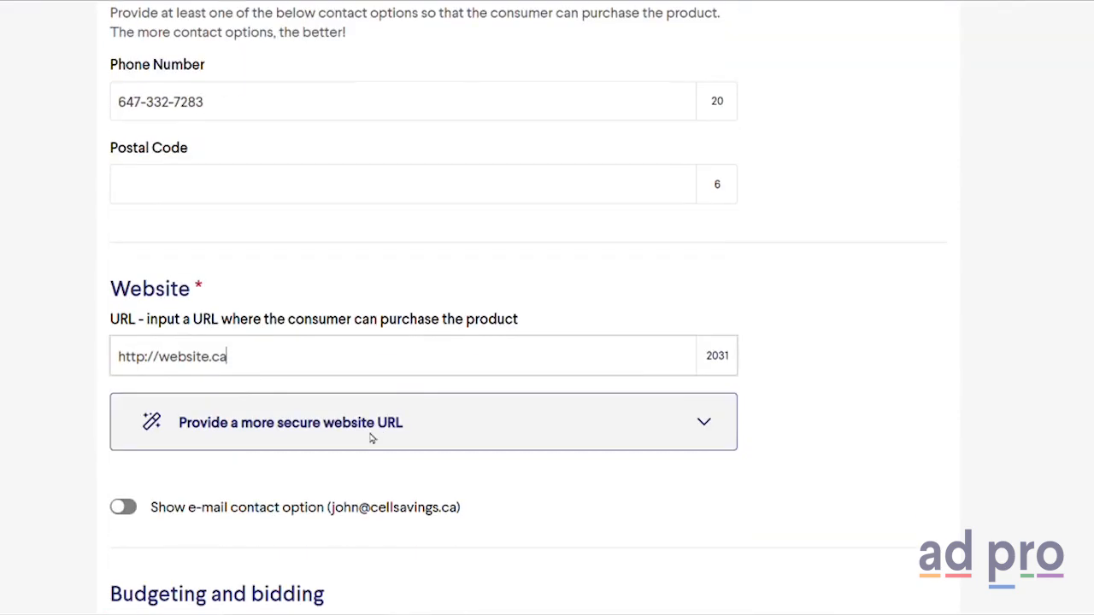
scroll(405, 362, down, 2)
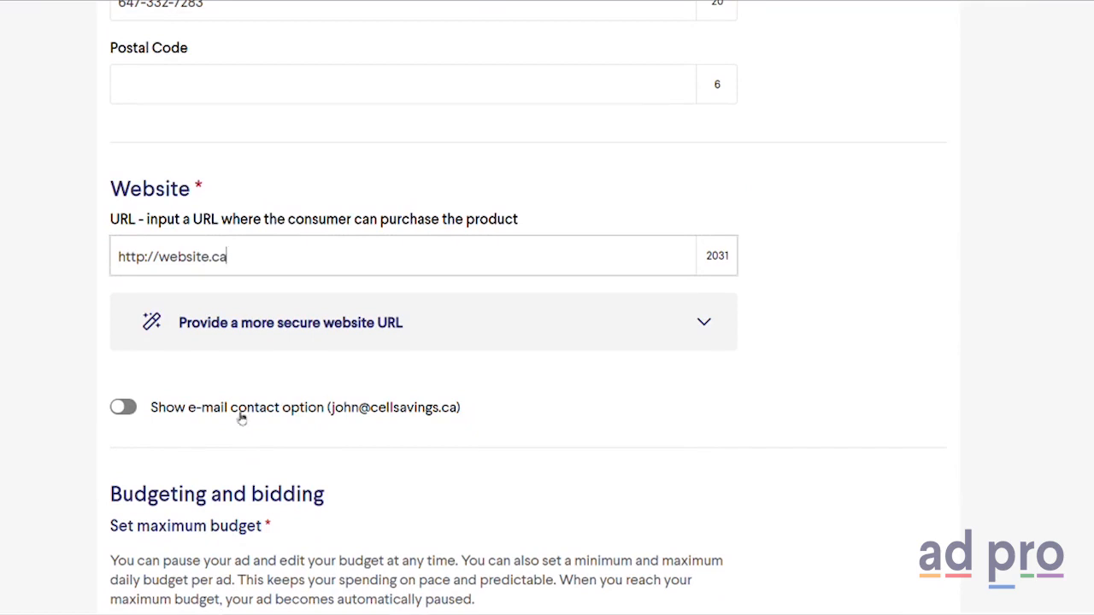
click(128, 409)
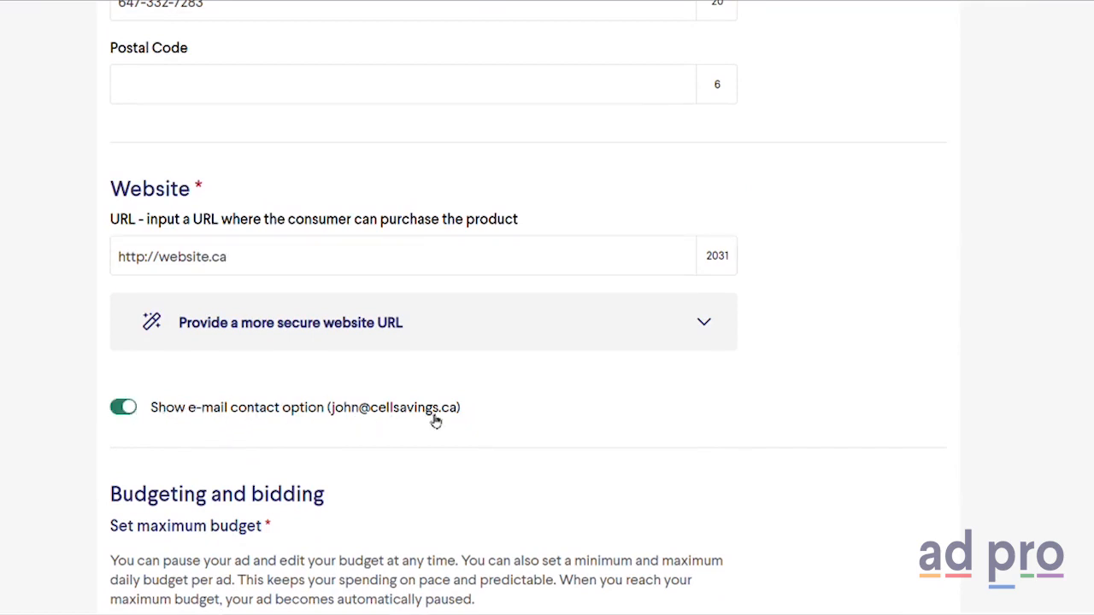
- Set the ad's total maximum budget to $100
scroll(440, 420, down, 1)
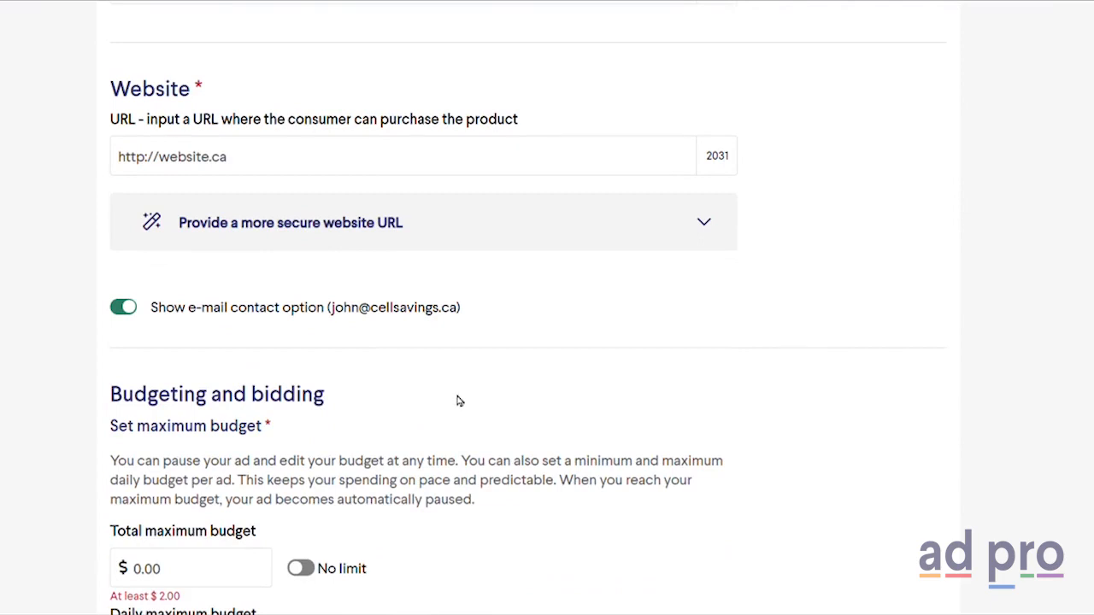
scroll(457, 401, down, 2)
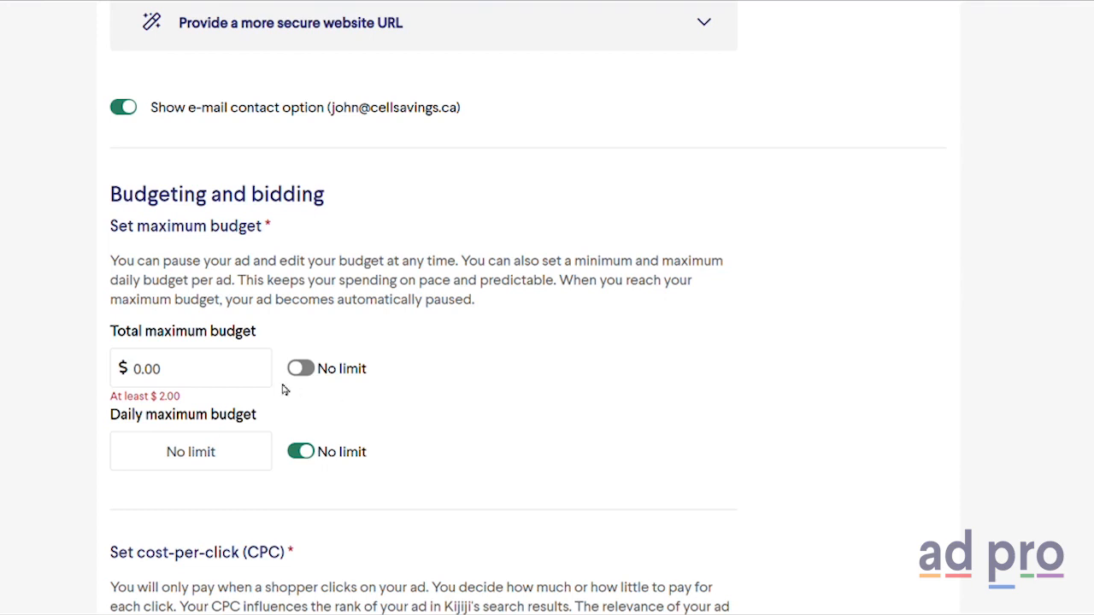
click(224, 366)
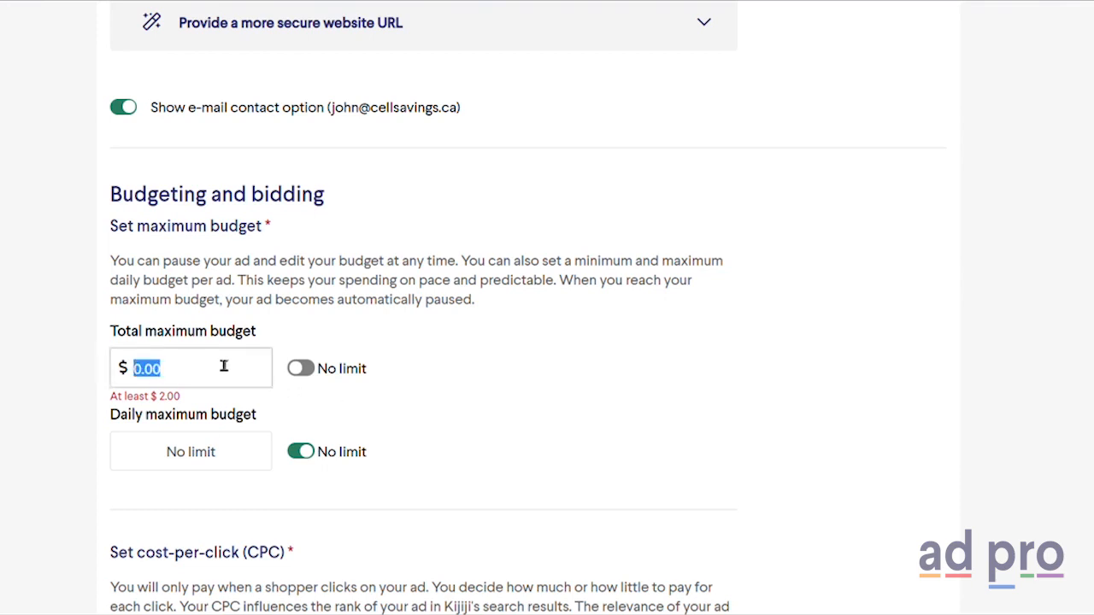
text(100)
click(607, 398)
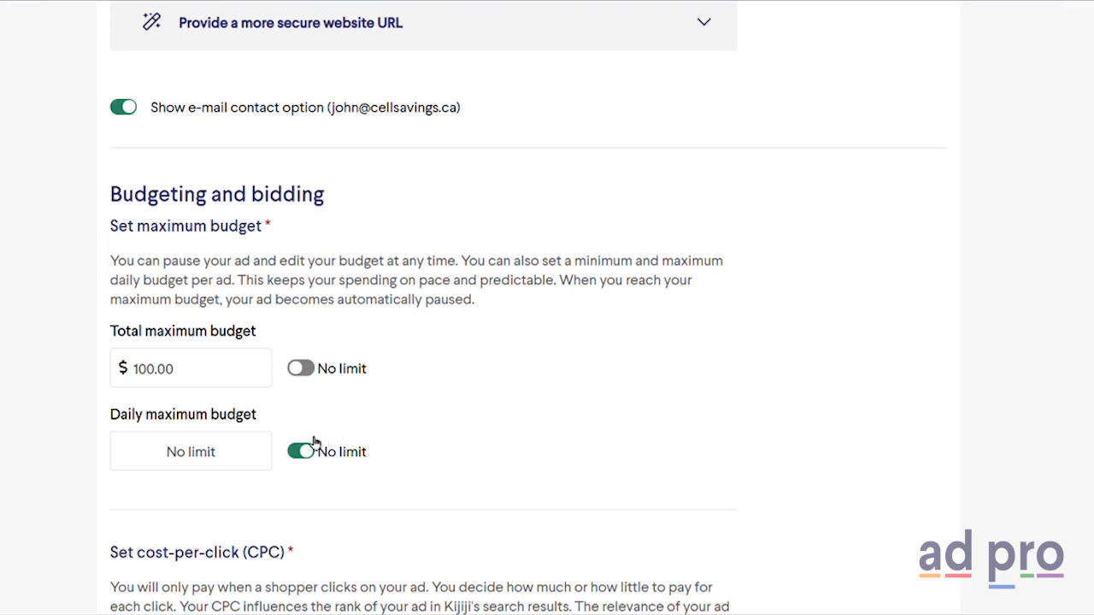
- Try the moderate $0.10 cost-per-click, and replace it with a custom CPC of $0.08
scroll(416, 420, down, 4)
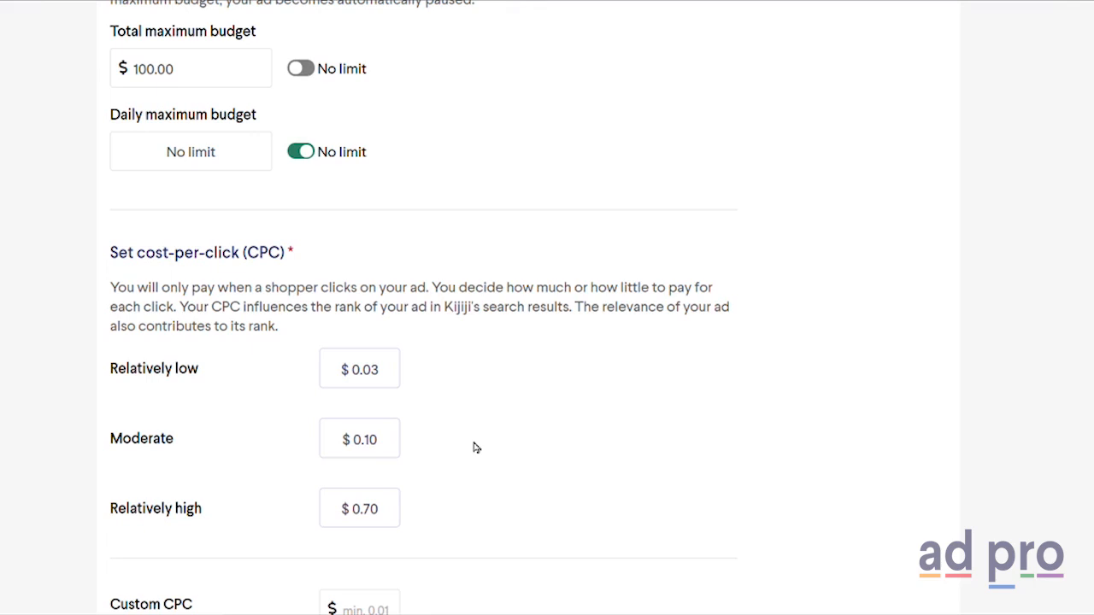
scroll(476, 448, down, 1)
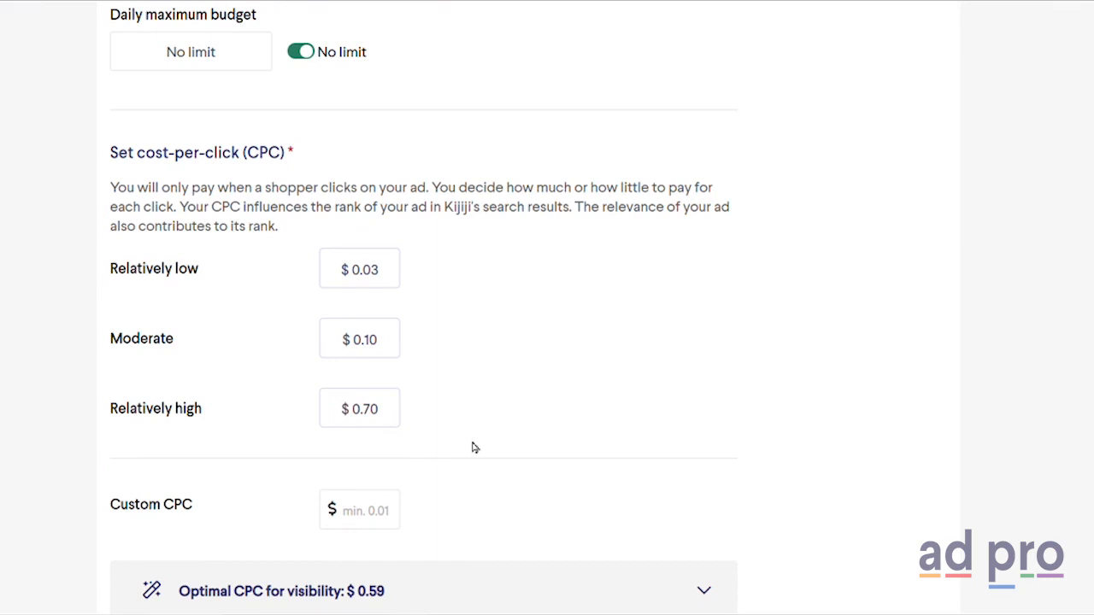
click(363, 339)
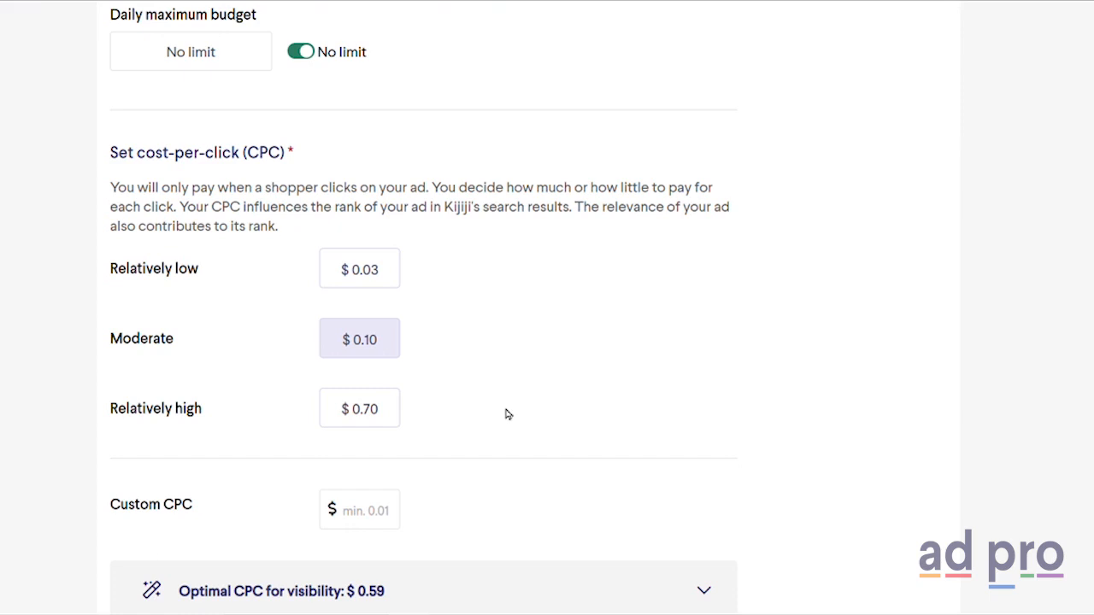
text(0.08)
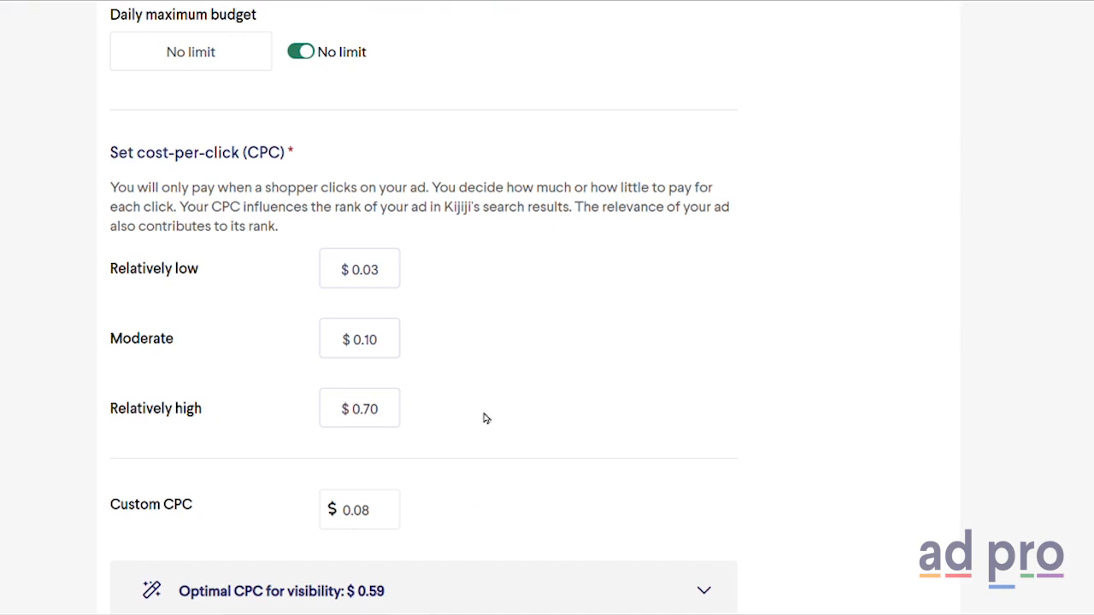
- Set the custom cost-per-click to the suggested optimal value of $0.59
scroll(484, 418, down, 2)
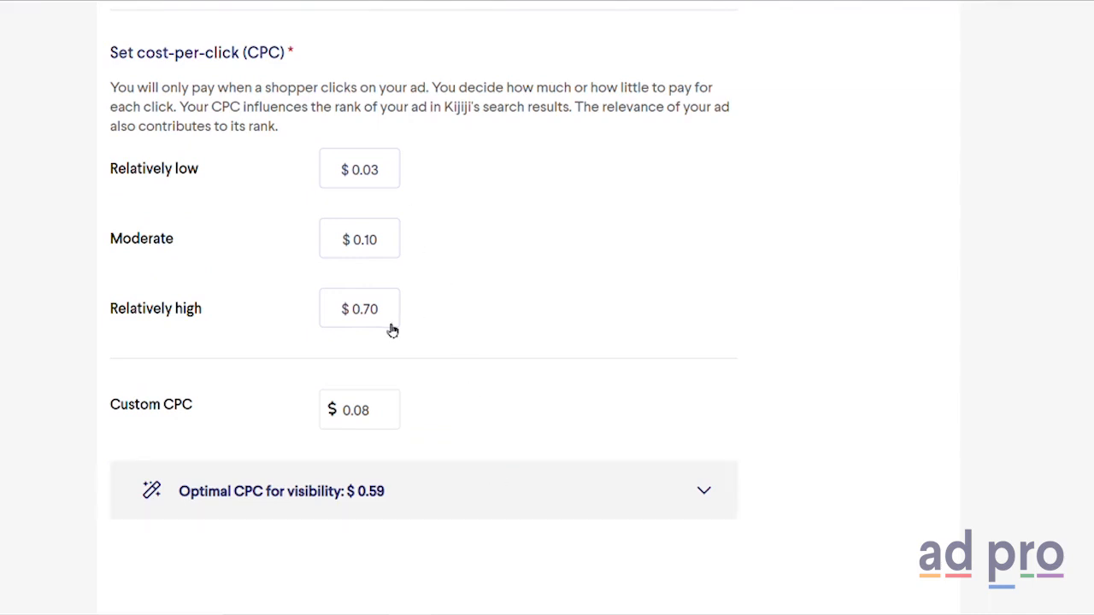
double_click(375, 407)
text(59)
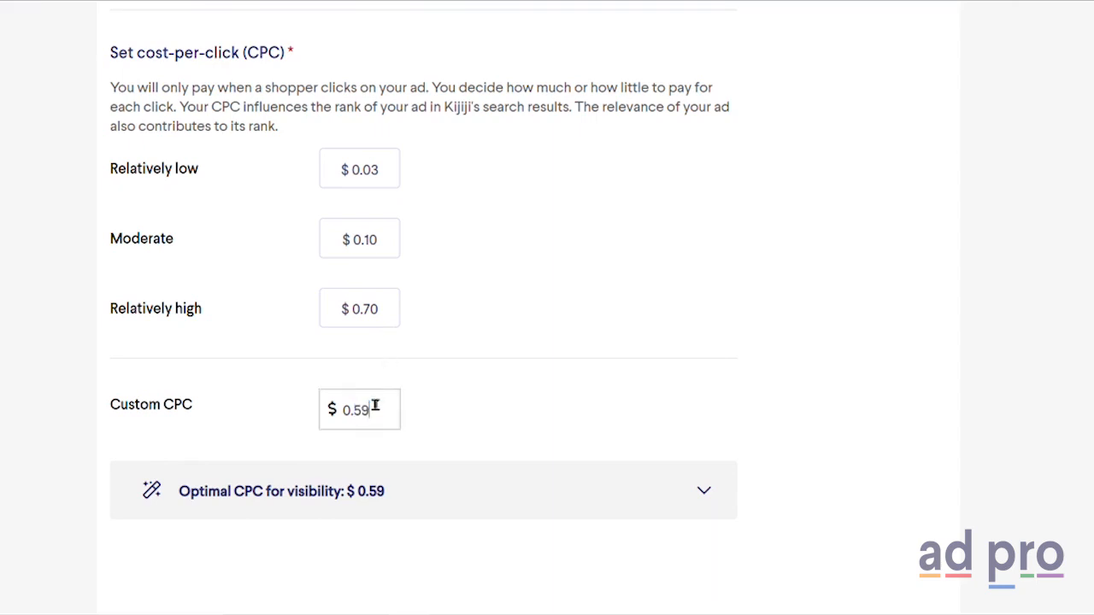
- Post the finished ad and check its entry in the My Ads listings
scroll(471, 412, down, 2)
click(572, 584)
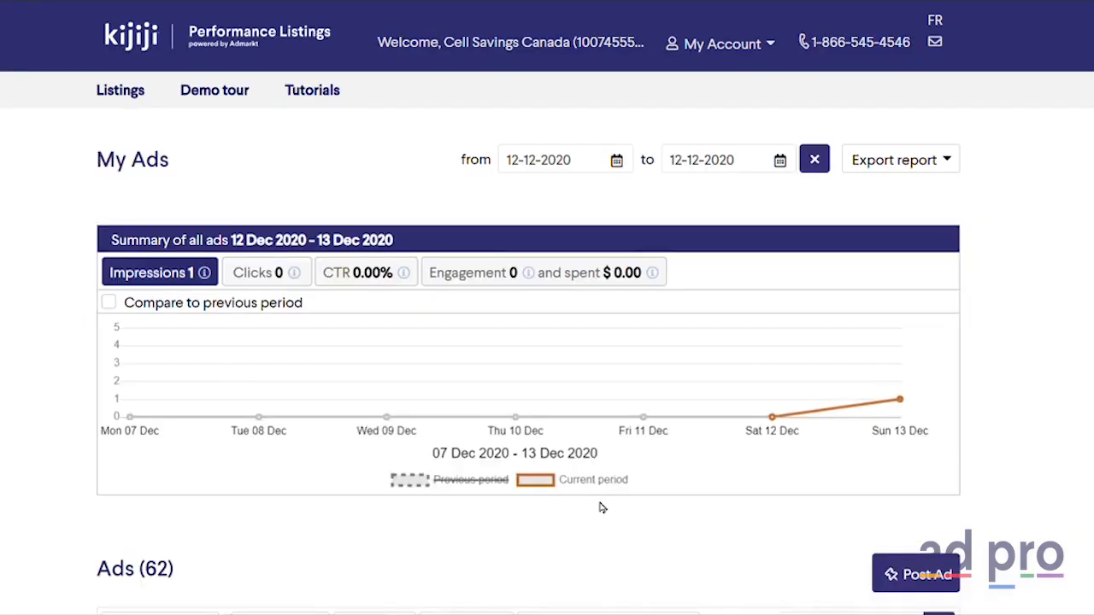
scroll(601, 508, down, 2)
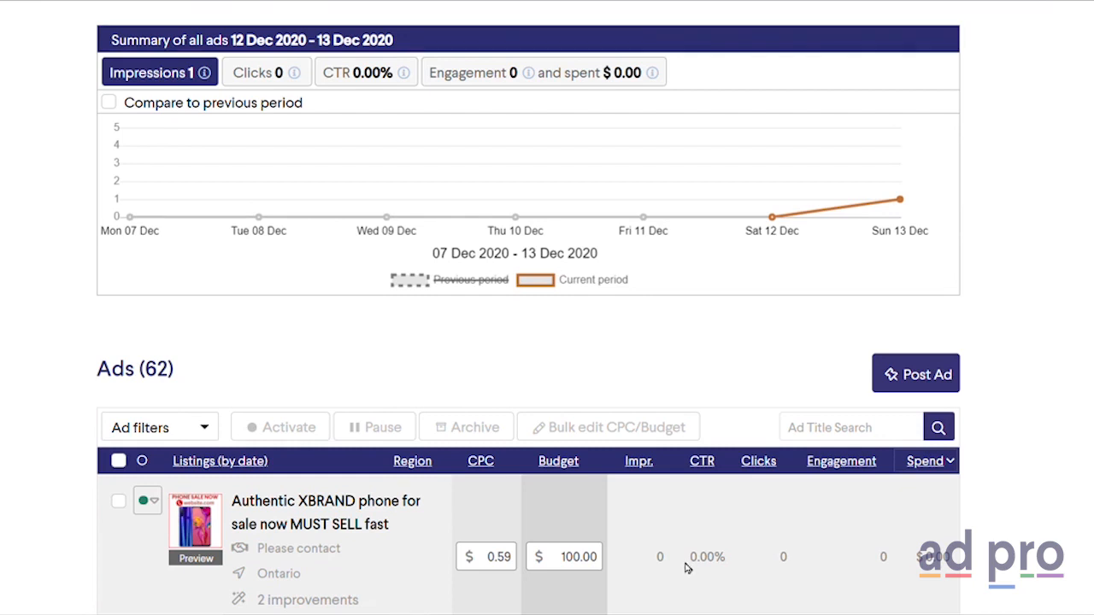
scroll(686, 567, up, 1)
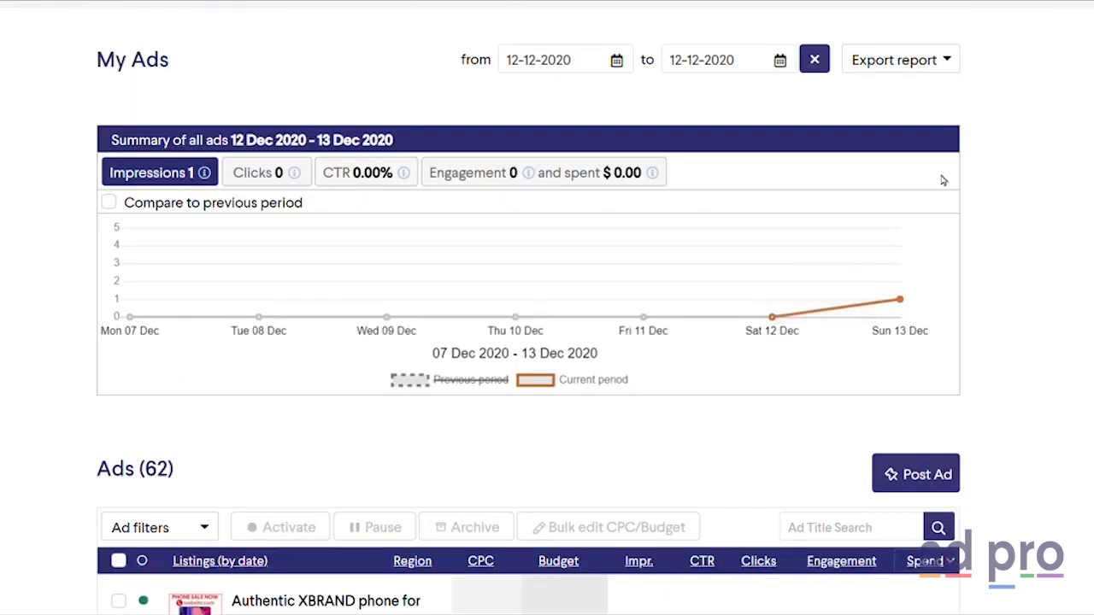